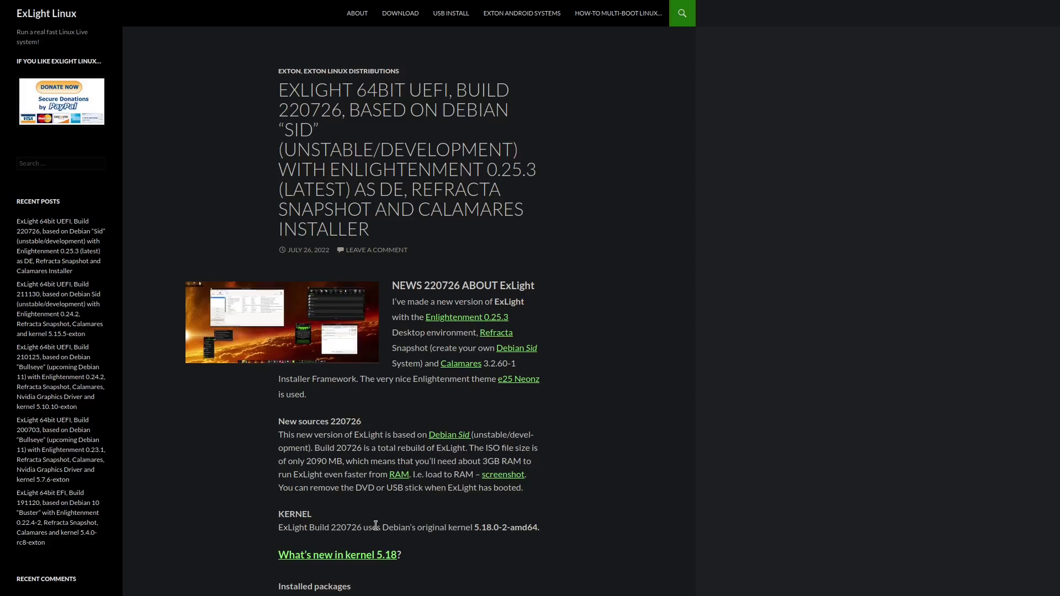
# - Scroll the ExLight 220726 release post down to its KERNEL and LOGIN and passwords sections
pyautogui.scroll(-4, 376, 526)
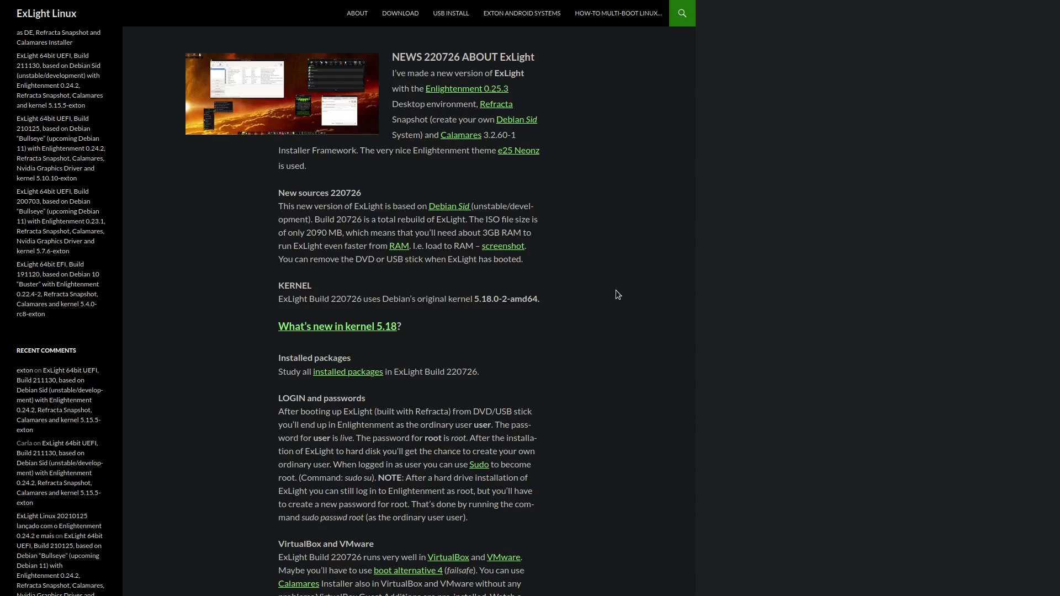
# - Scroll through the Refracta, Known Issues and DOWNLOAD sections, then back up to the title
pyautogui.scroll(4, 615, 287)
pyautogui.scroll(-8, 602, 276)
pyautogui.scroll(-10, 593, 279)
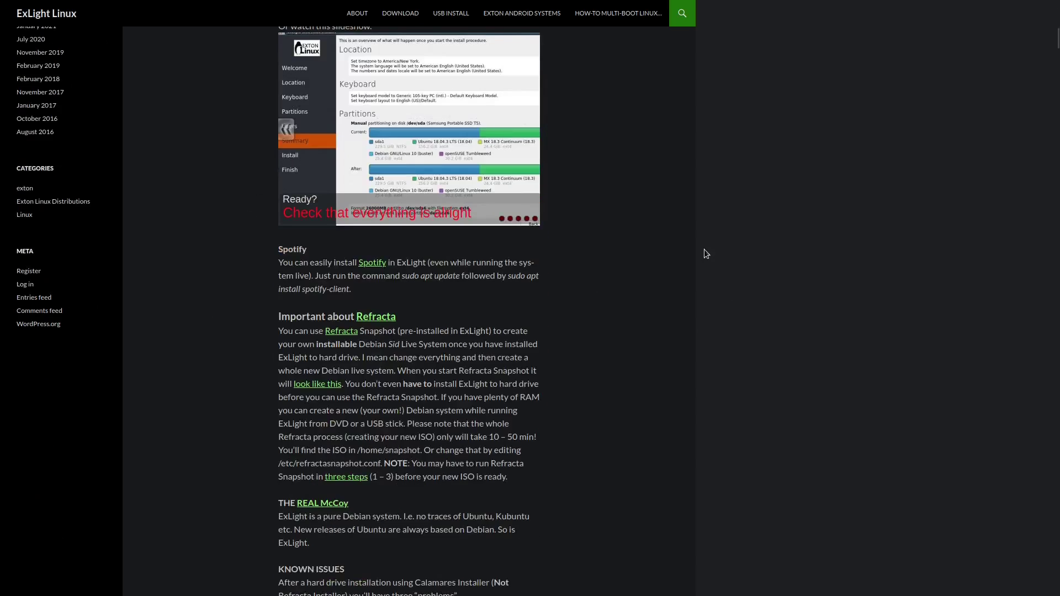
pyautogui.scroll(-4, 602, 287)
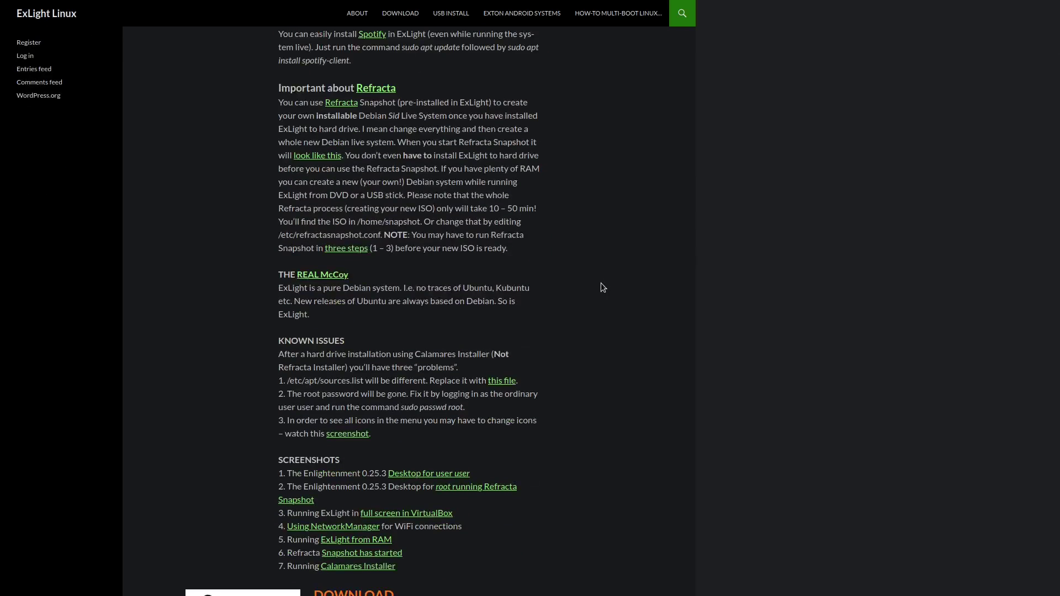
pyautogui.scroll(-3, 601, 284)
pyautogui.scroll(-6, 601, 284)
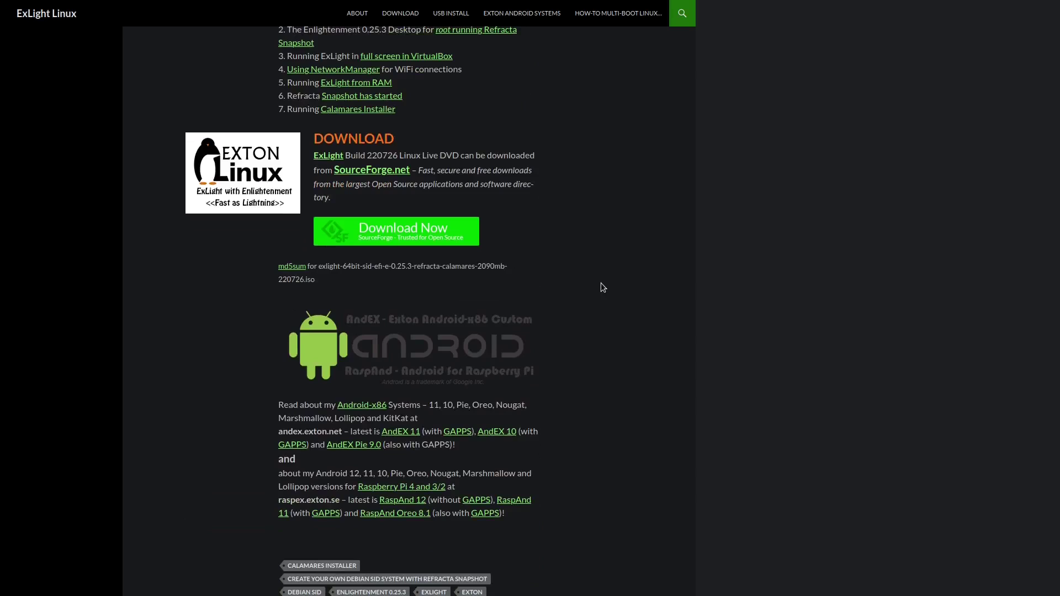
pyautogui.scroll(6, 602, 287)
pyautogui.scroll(8, 603, 288)
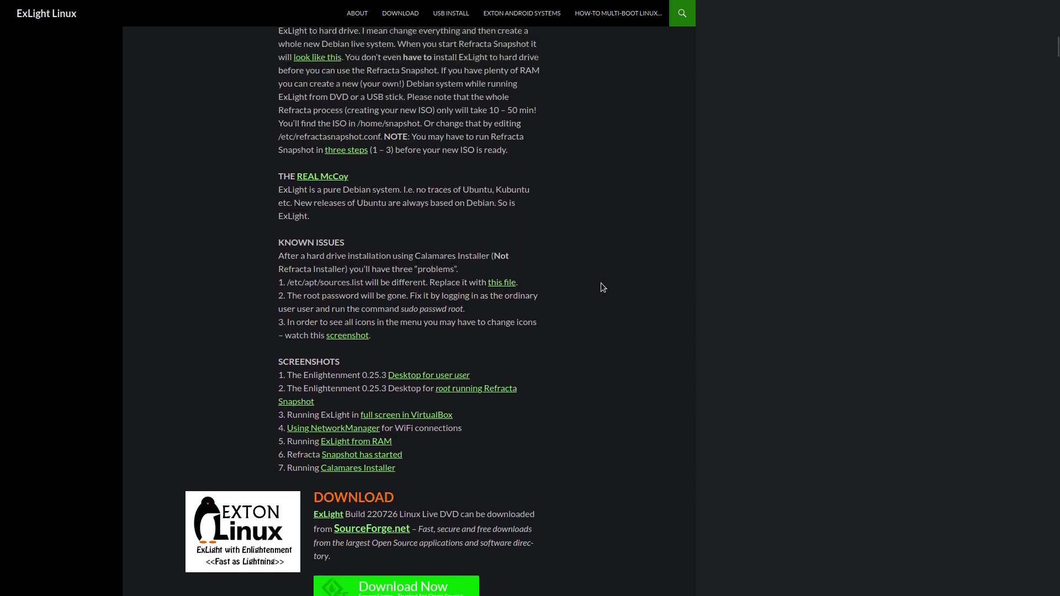
pyautogui.scroll(3, 603, 287)
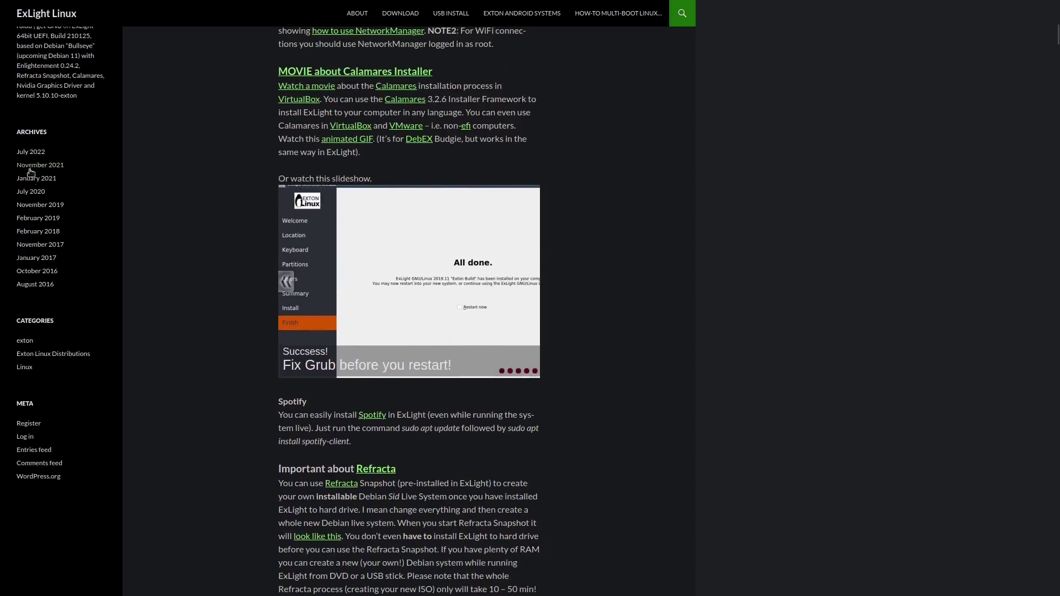
pyautogui.scroll(15, 526, 311)
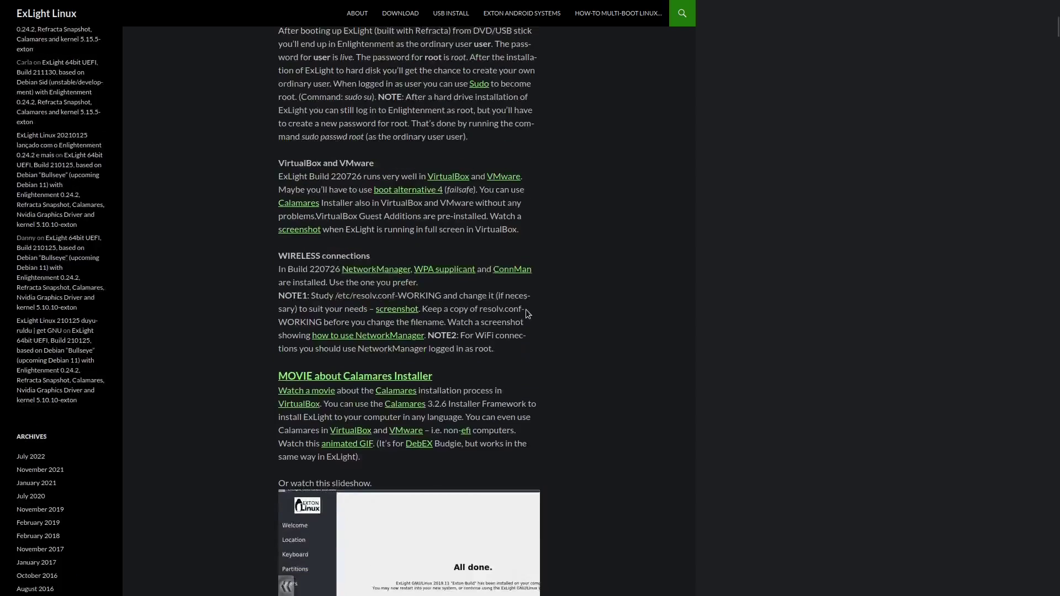
pyautogui.scroll(3, 527, 314)
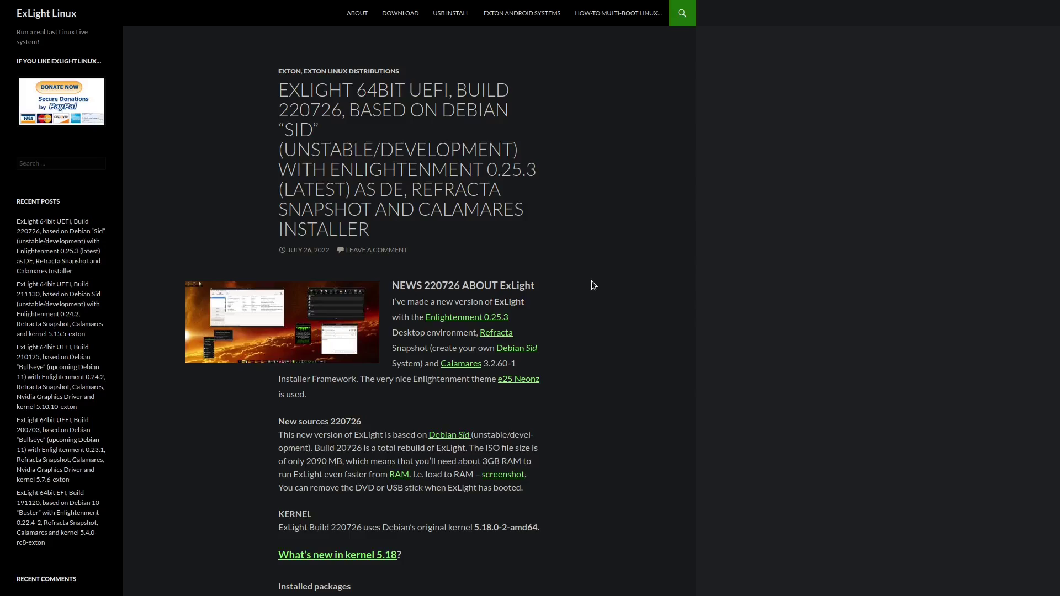
pyautogui.scroll(-15, 592, 282)
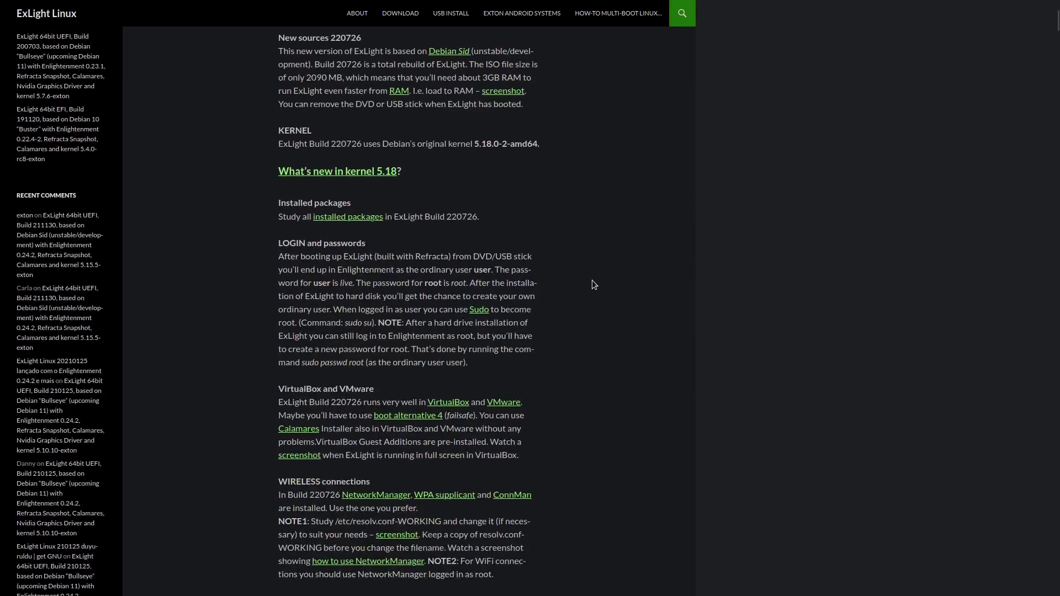
pyautogui.scroll(-5, 592, 280)
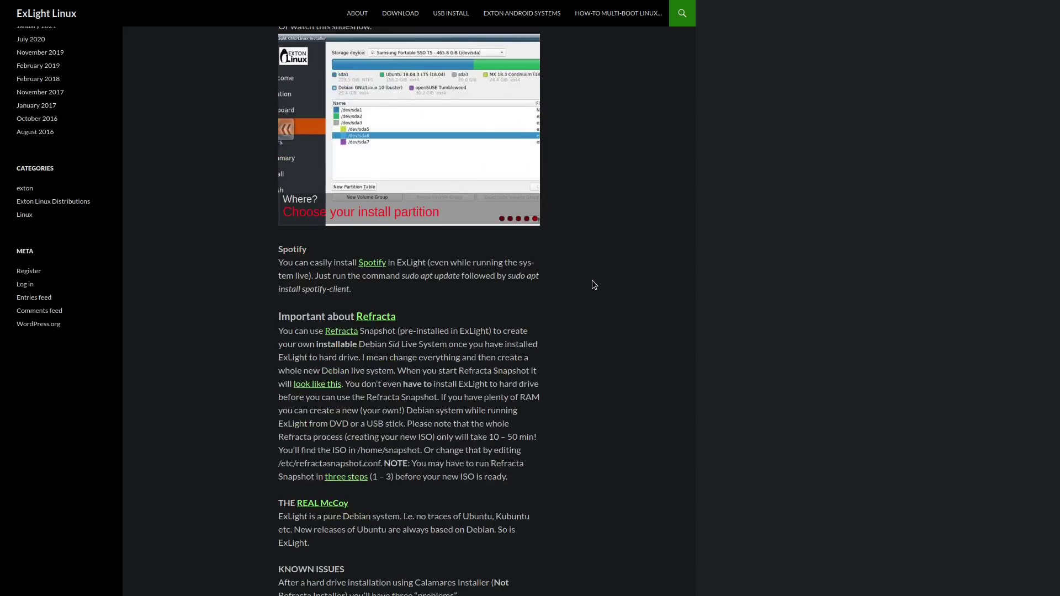
pyautogui.scroll(20, 594, 284)
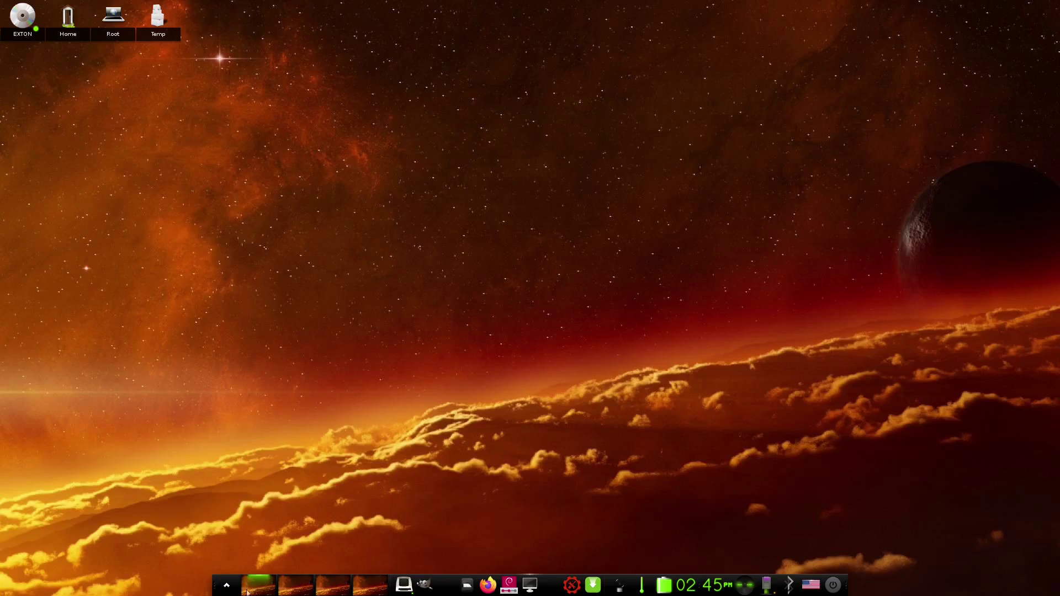
# - Expand the main menu through Settings > All > Look to list wallpaper, theme, fonts and compositor
pyautogui.click(228, 588)
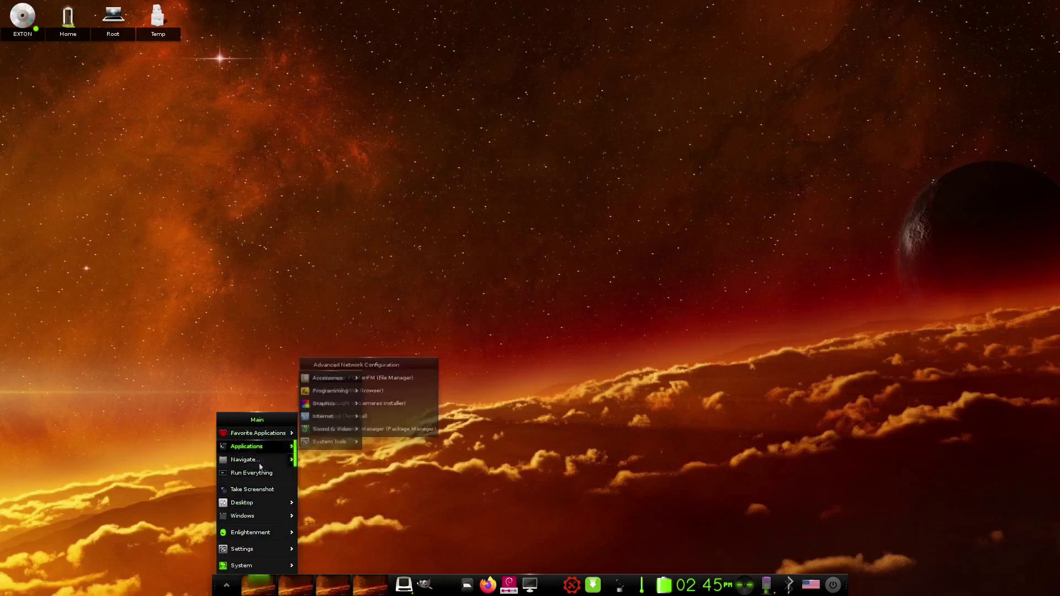
pyautogui.moveTo(259, 506)
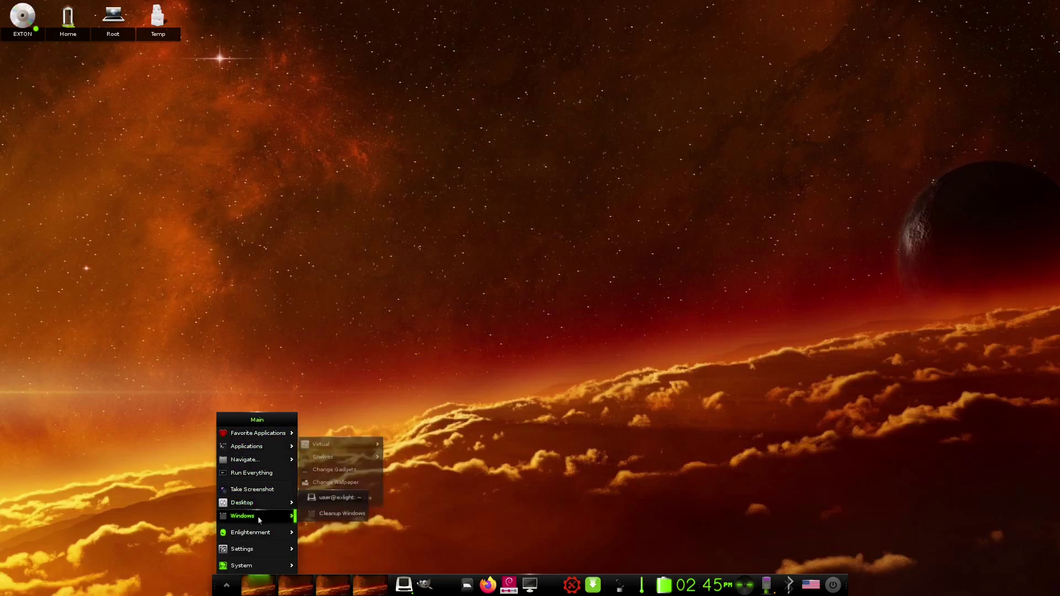
pyautogui.moveTo(263, 549)
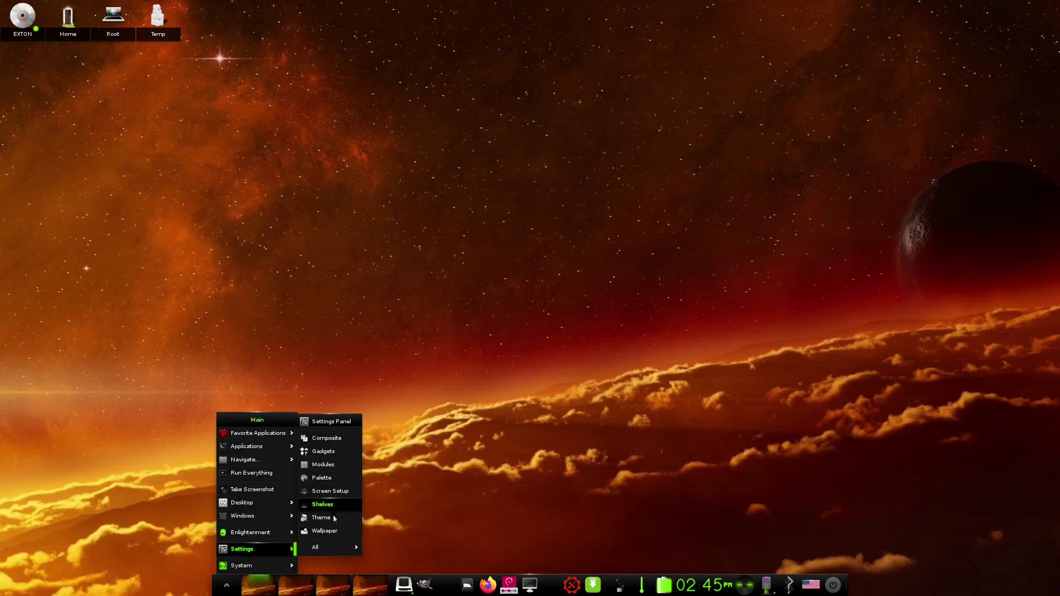
pyautogui.moveTo(334, 555)
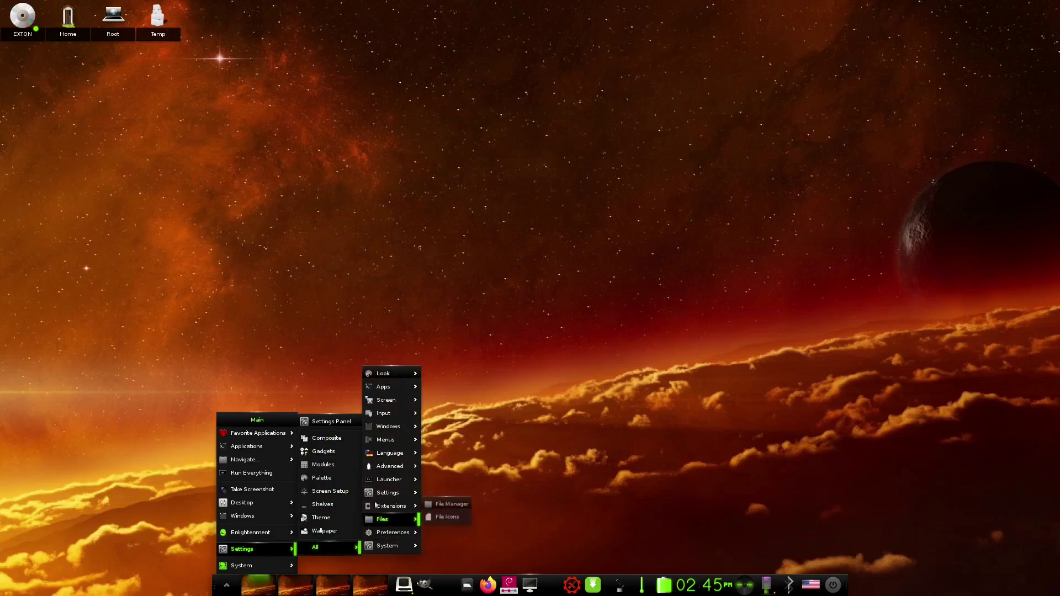
pyautogui.moveTo(389, 374)
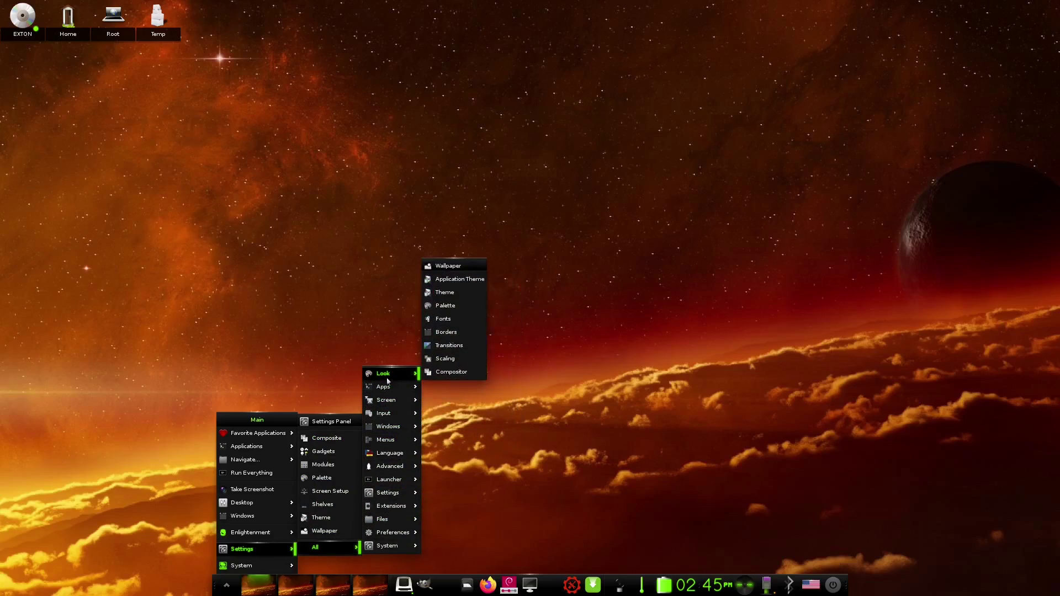
# - Apply the 1.2 Factor interface scaling and dismiss the compositor warning
pyautogui.click(445, 359)
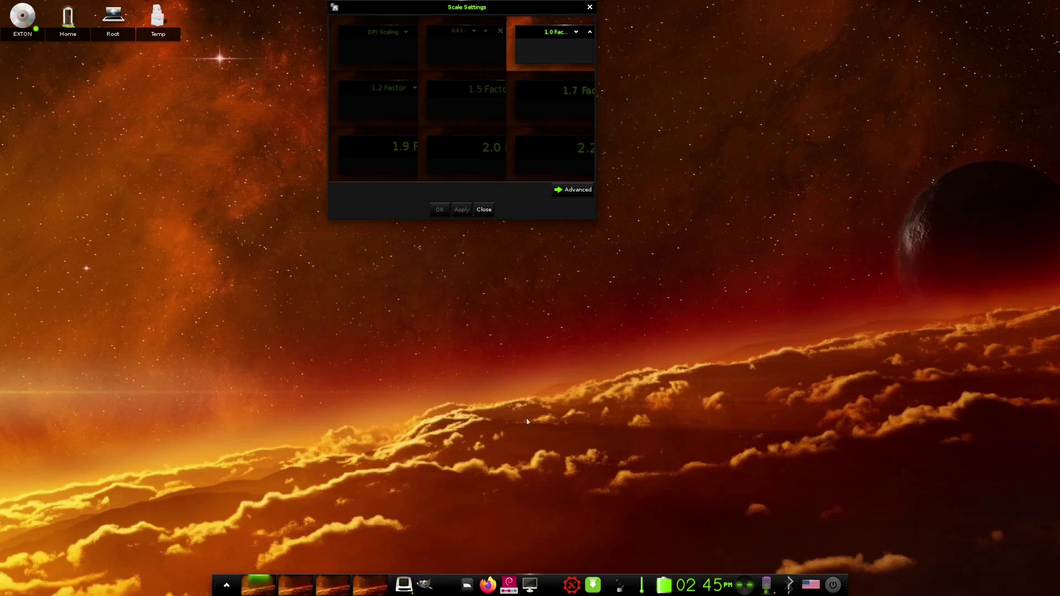
pyautogui.click(384, 101)
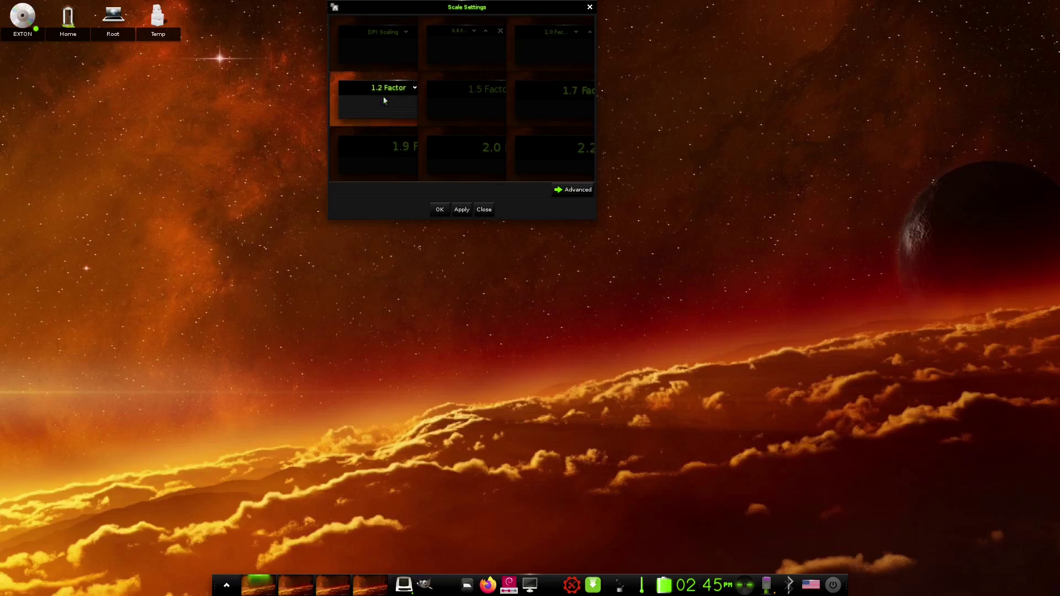
pyautogui.click(462, 210)
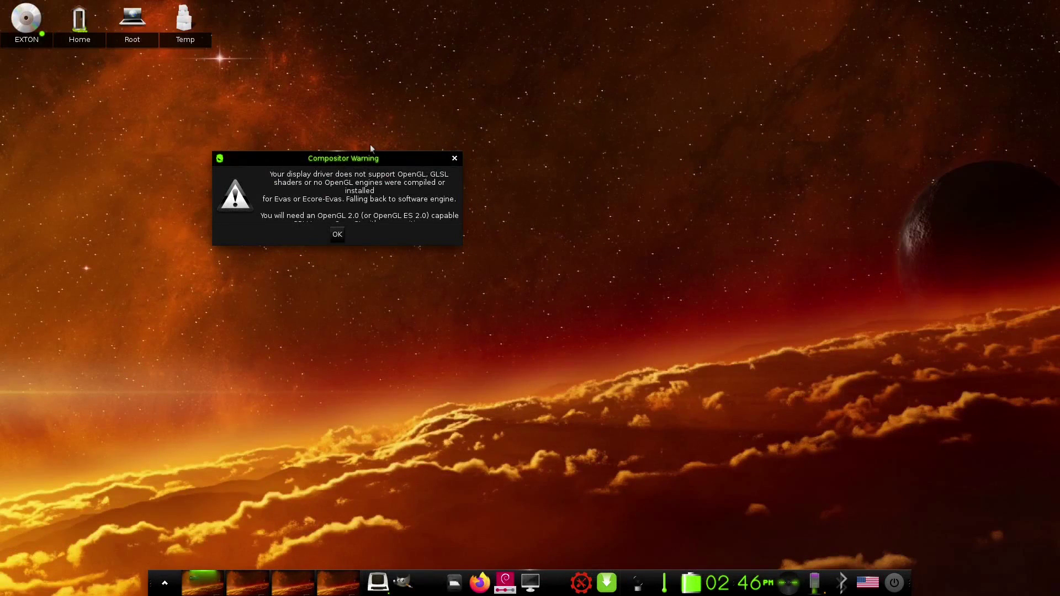
pyautogui.click(335, 234)
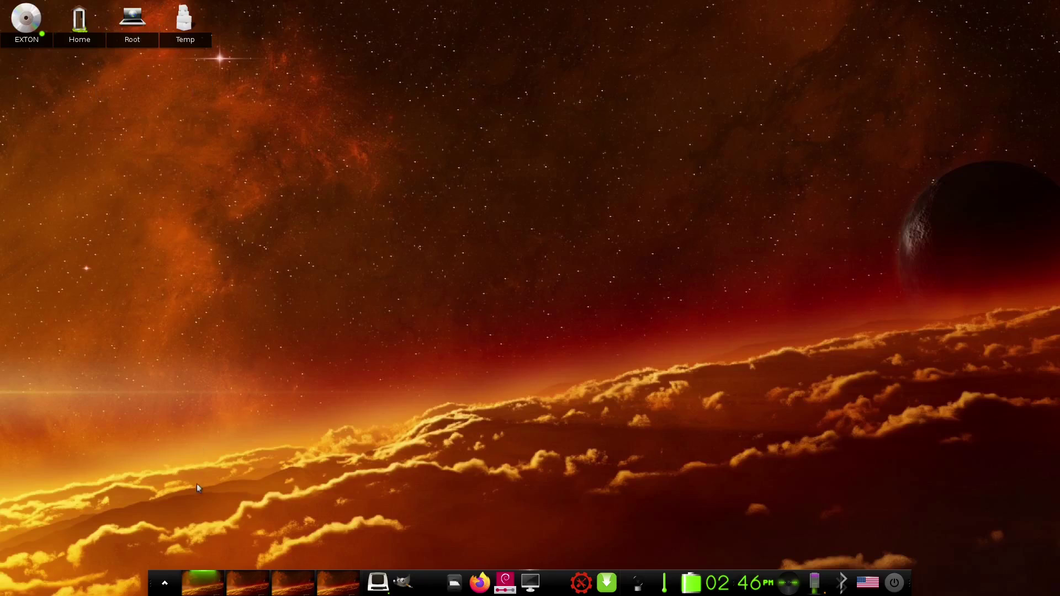
# - Reopen the main menu down to its Navigate submenu
pyautogui.click(166, 584)
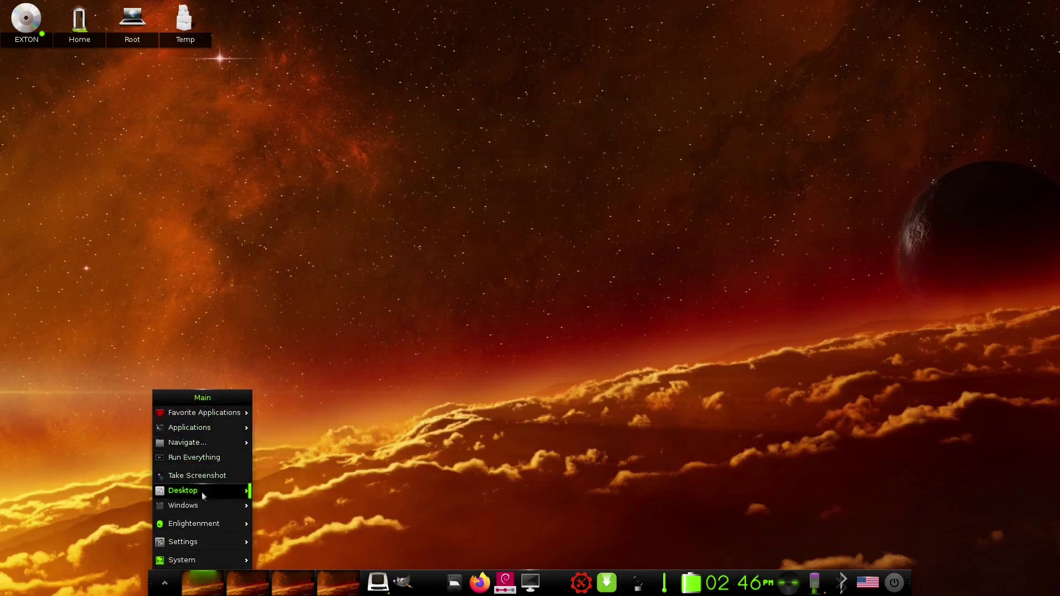
pyautogui.moveTo(203, 565)
pyautogui.moveTo(210, 446)
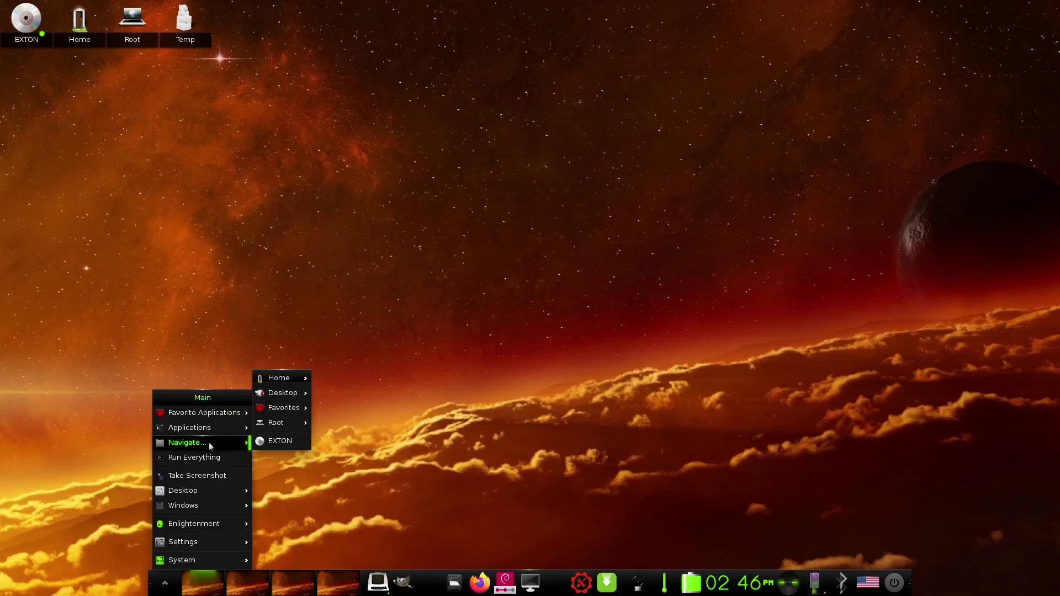
# - Close the menu, launch a centred LXTerminal window and run top
pyautogui.click(599, 341)
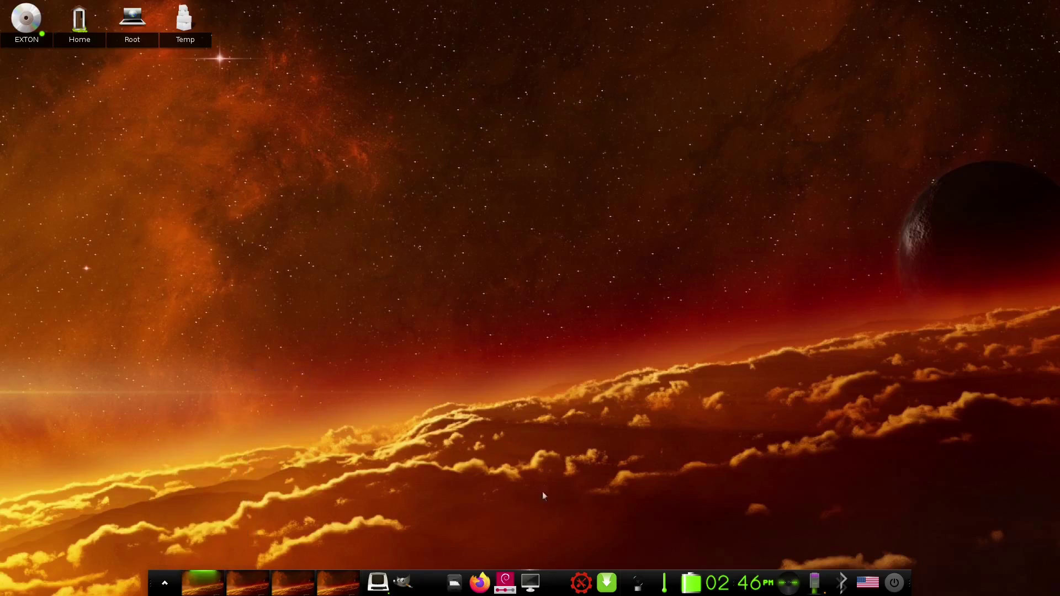
pyautogui.click(531, 583)
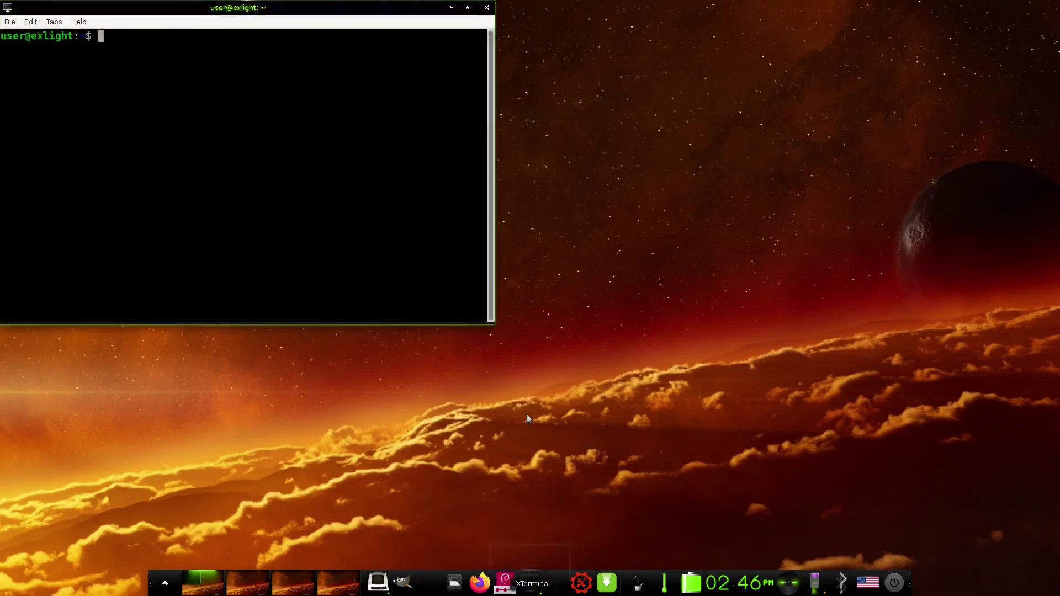
pyautogui.moveTo(318, 11); pyautogui.dragTo(534, 65)
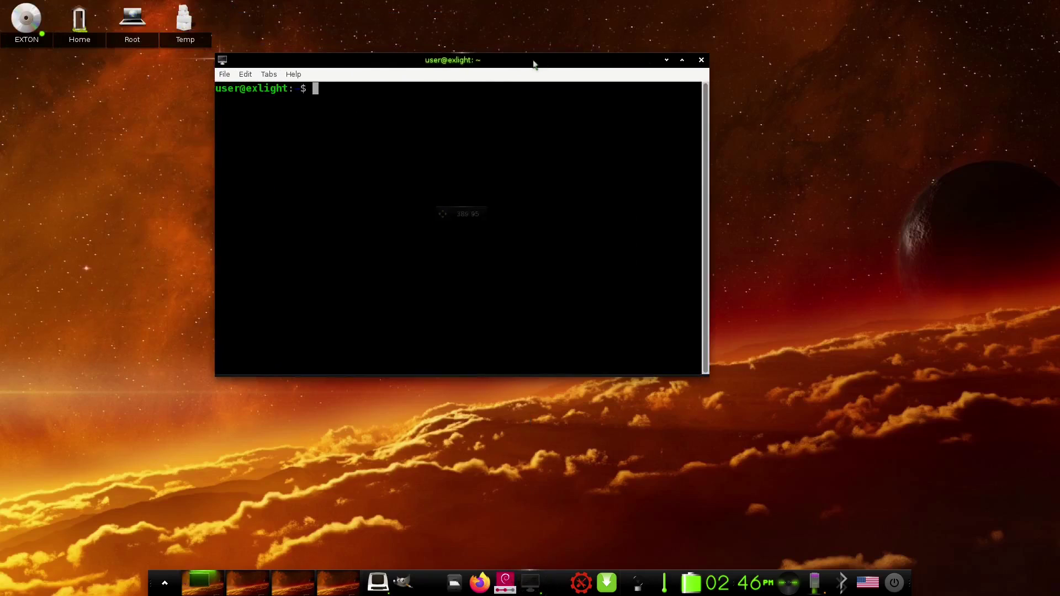
pyautogui.write('top')
pyautogui.press('Return')
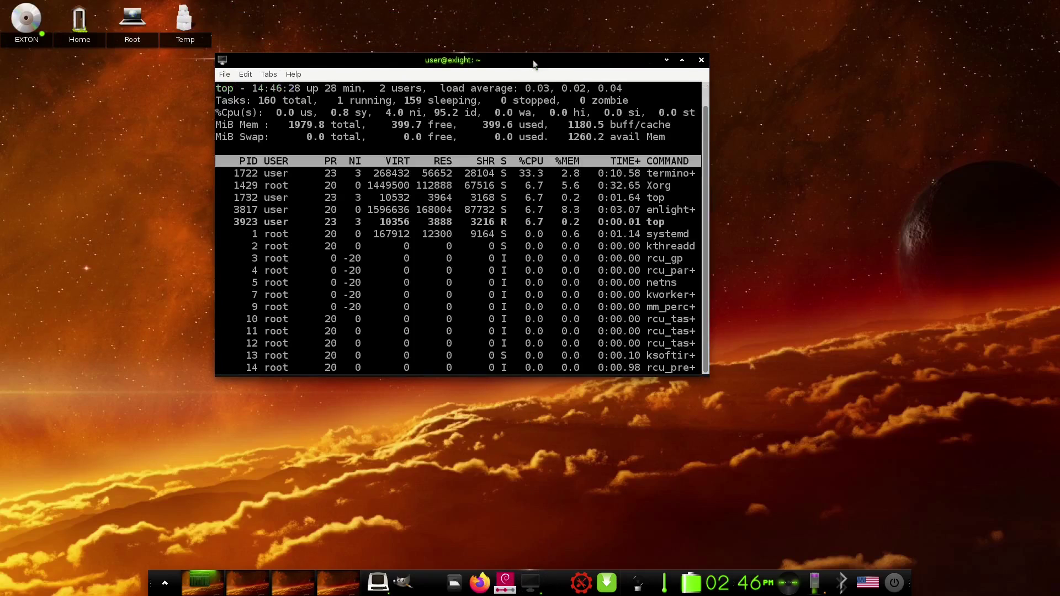
# - Maximise the terminal, enlarge its text twice with Ctrl+plus, then close it
pyautogui.click(683, 60)
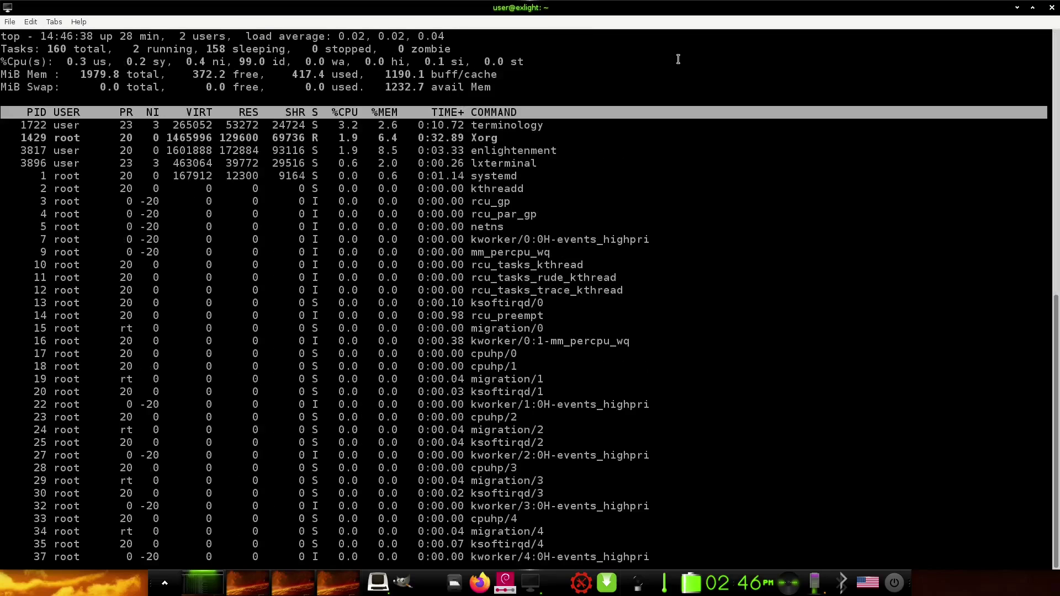
pyautogui.hotkey('ctrl', '+')
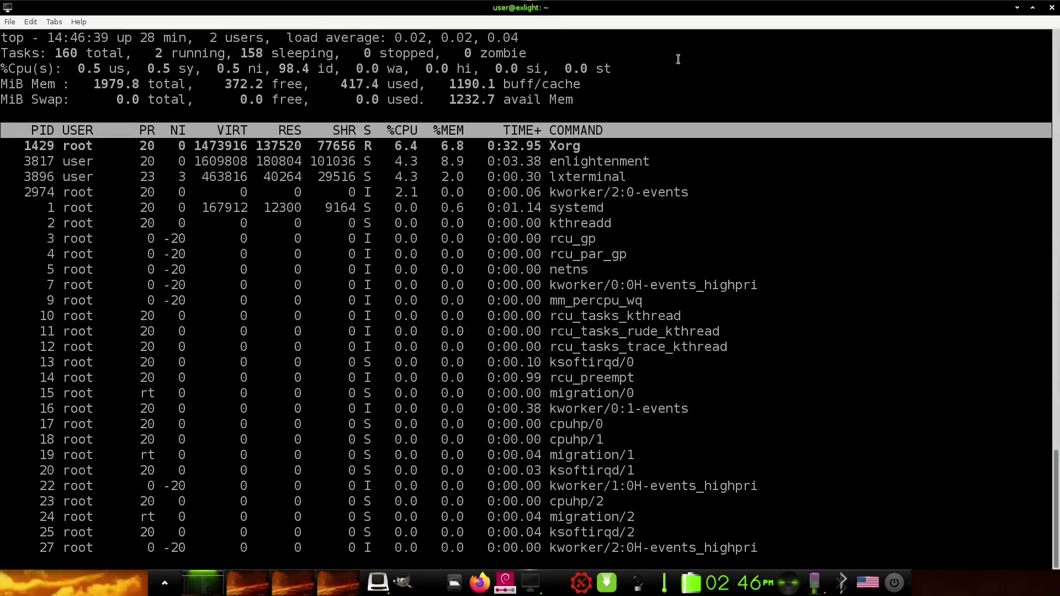
pyautogui.hotkey('ctrl', '+')
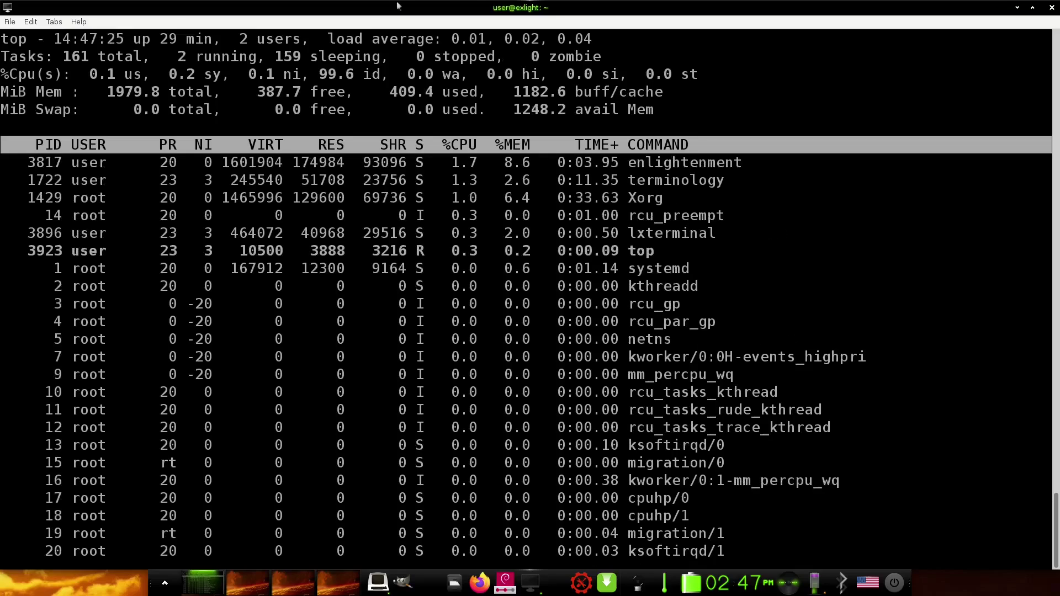
pyautogui.click(1032, 7)
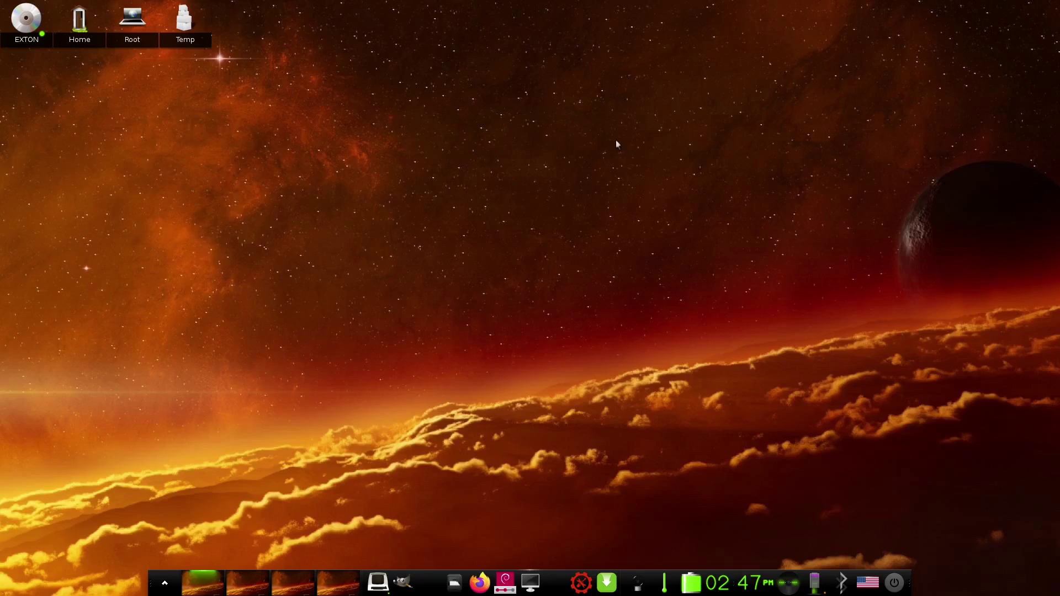
# - Open Wallpaper Settings from the main menu and move the dialog toward the centre
pyautogui.click(165, 585)
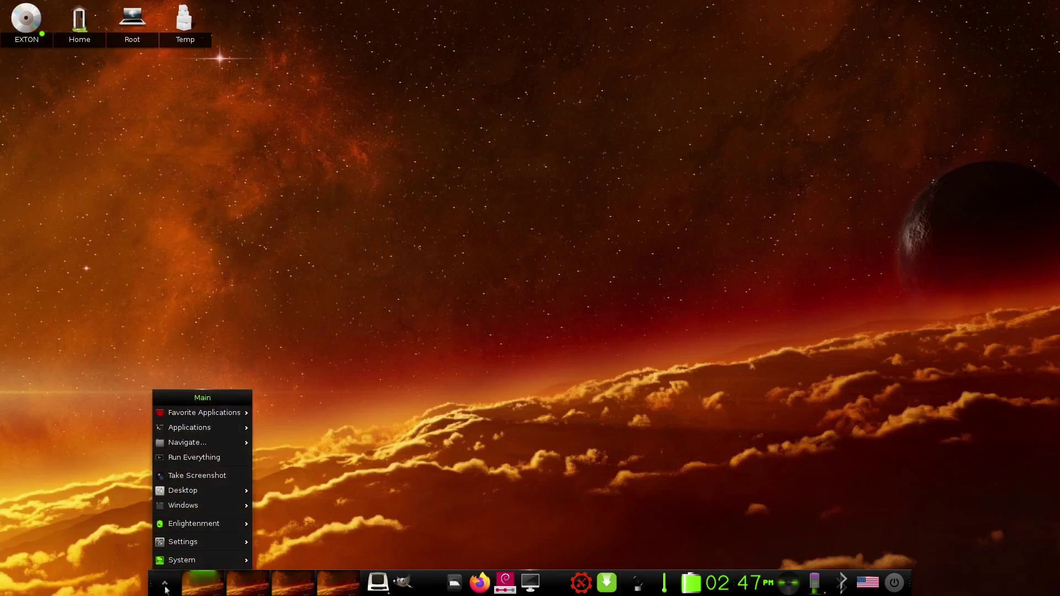
pyautogui.moveTo(204, 542)
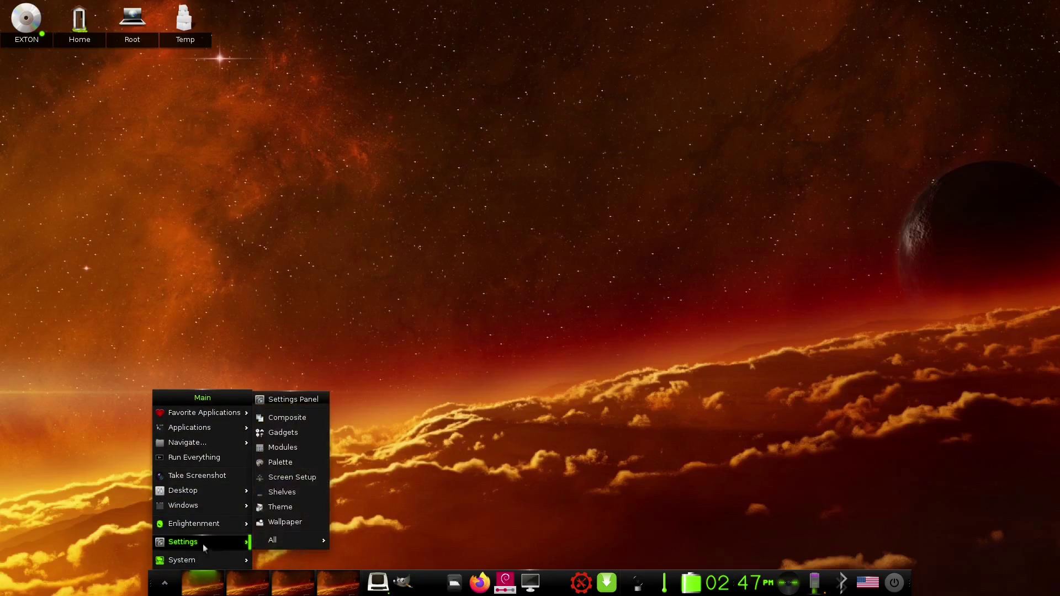
pyautogui.click(286, 522)
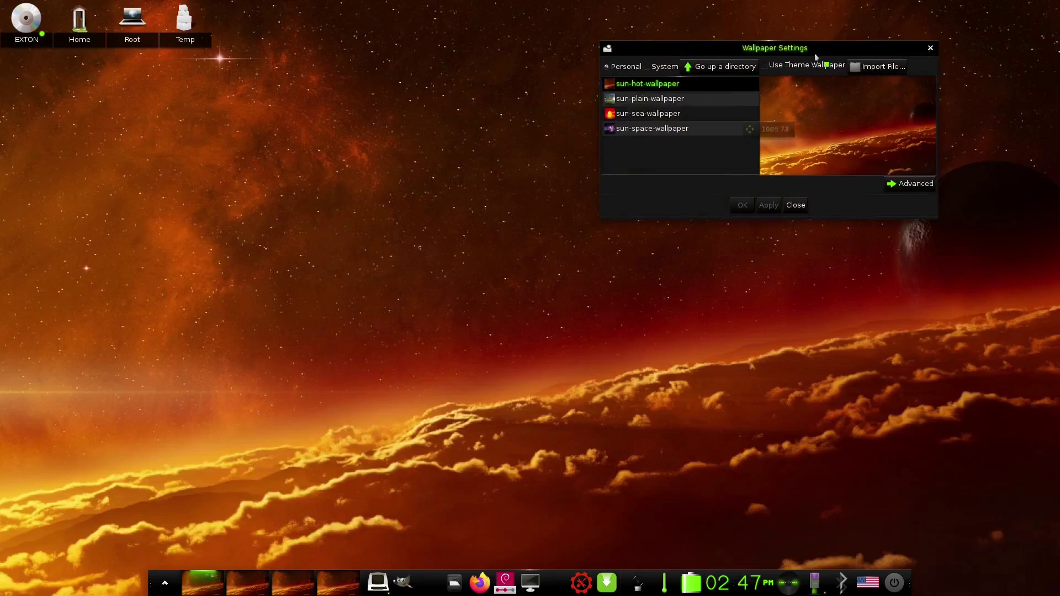
pyautogui.moveTo(815, 56); pyautogui.dragTo(600, 87)
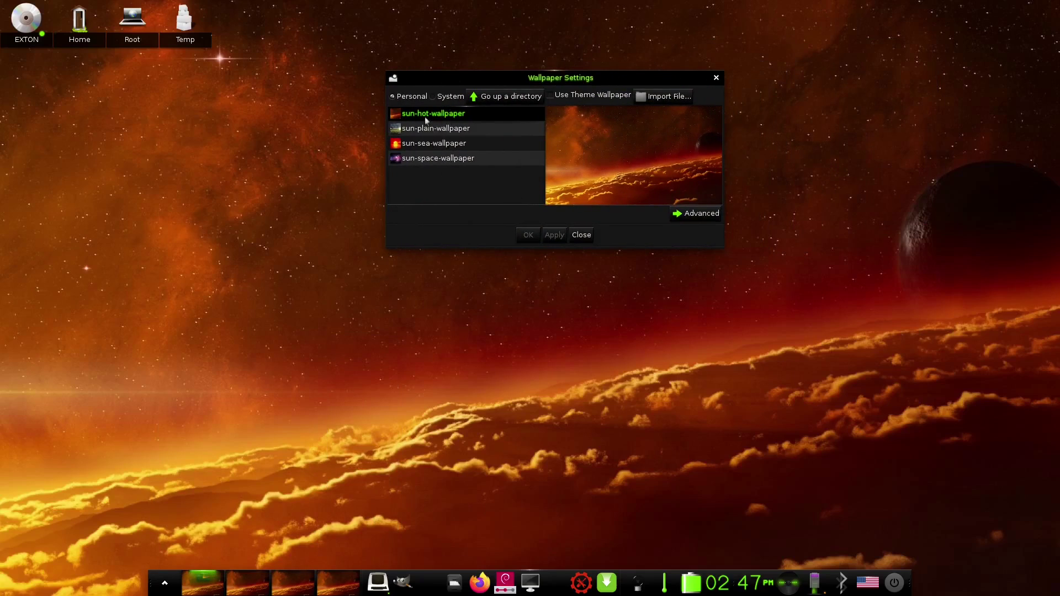
# - Apply the sun-plain-wallpaper tree field, then the sun-sea-wallpaper sunset, as the background
pyautogui.click(455, 128)
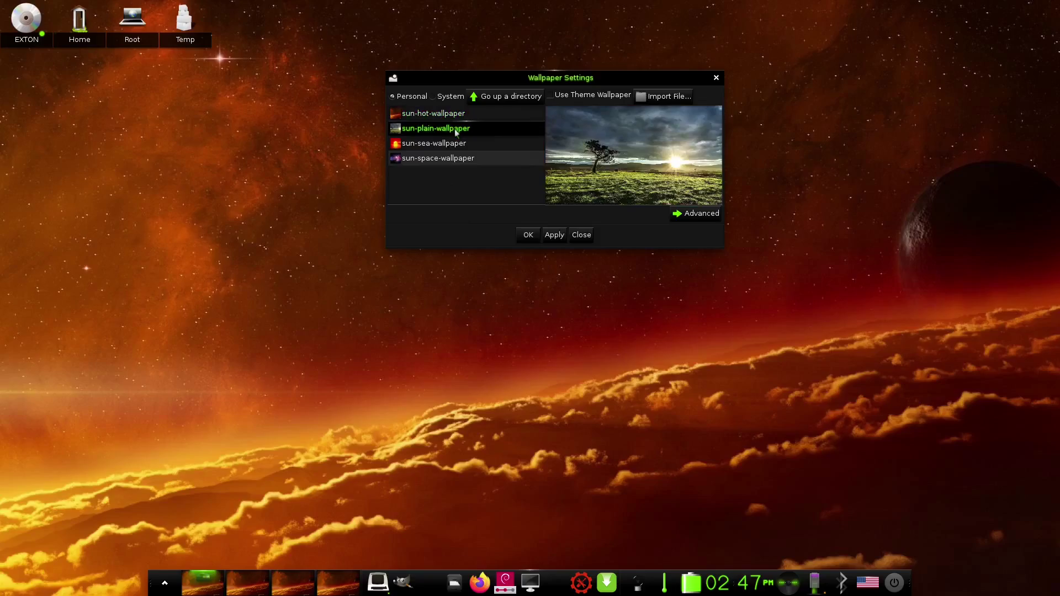
pyautogui.click(553, 235)
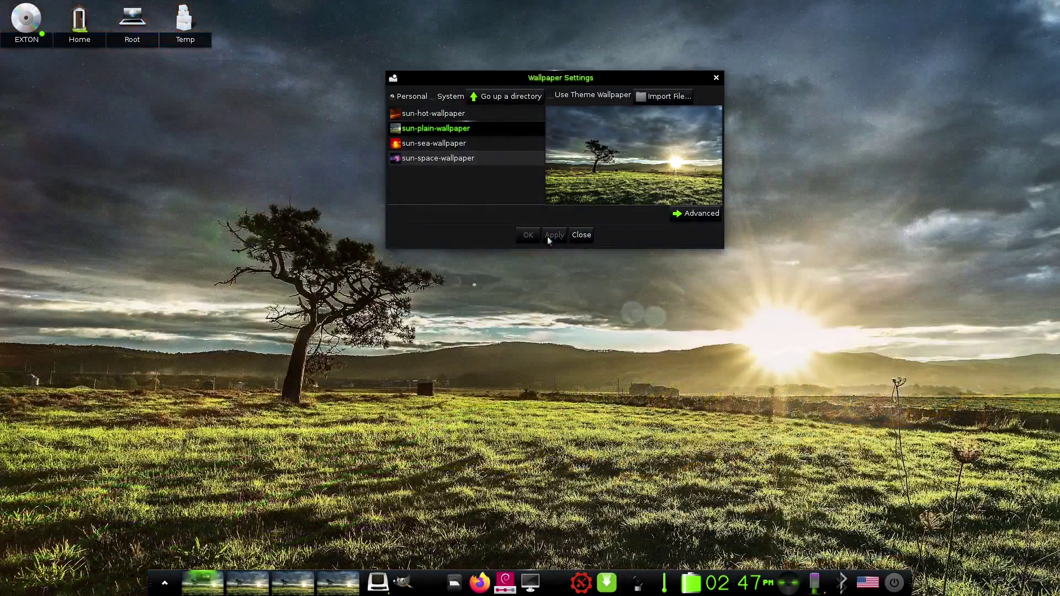
pyautogui.click(463, 144)
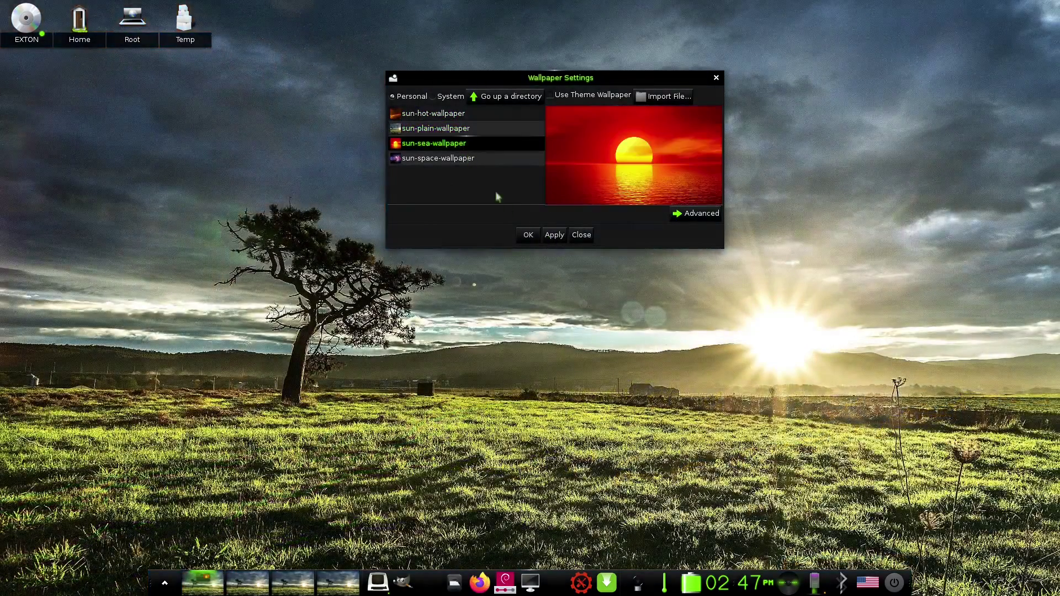
pyautogui.click(554, 236)
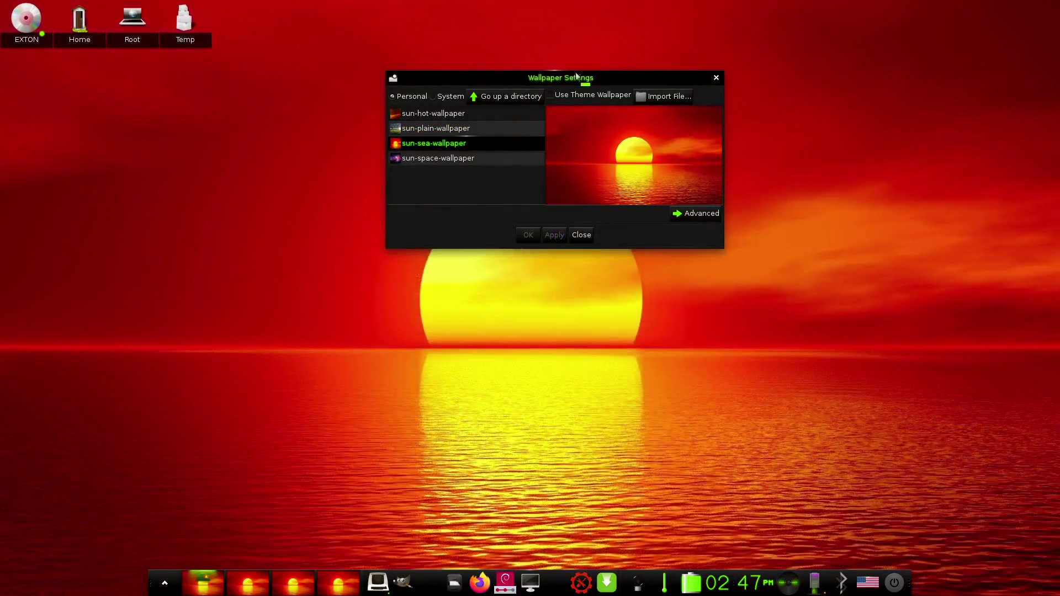
# - Apply the sun-space-wallpaper galaxy image and reposition the dialog
pyautogui.click(488, 199)
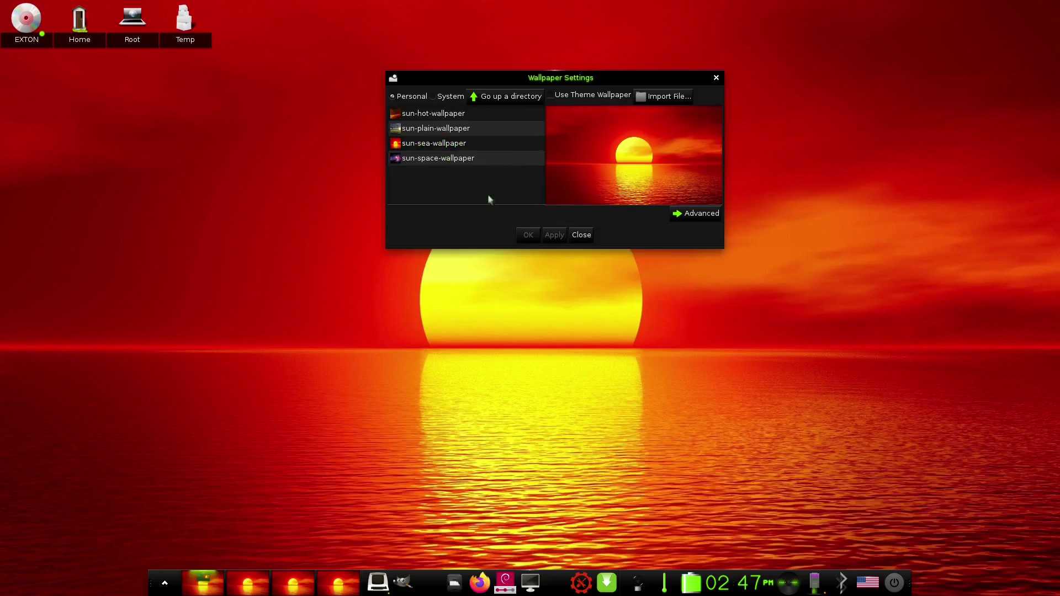
pyautogui.click(458, 160)
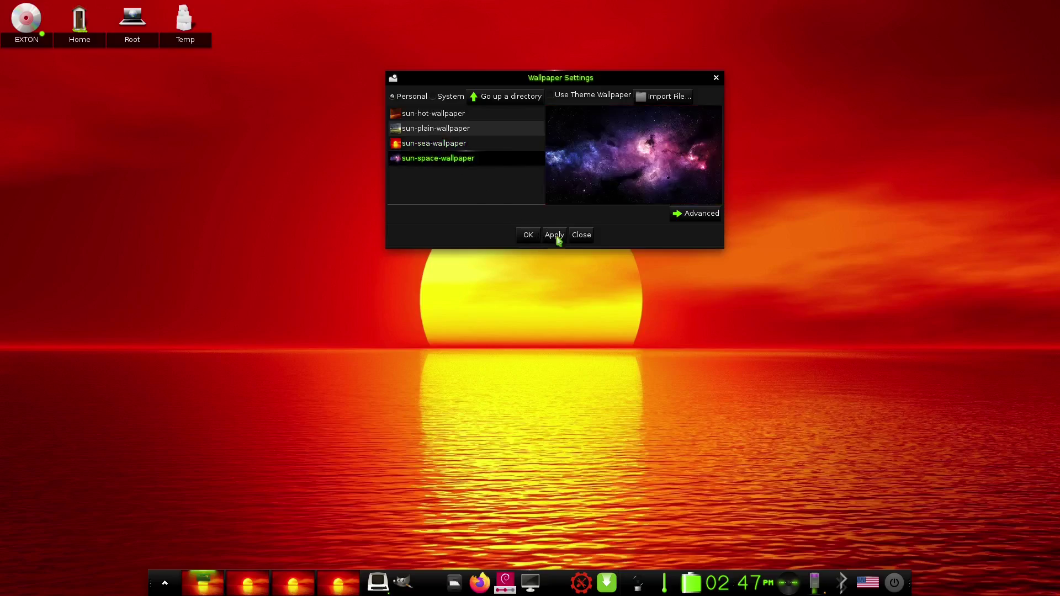
pyautogui.click(553, 235)
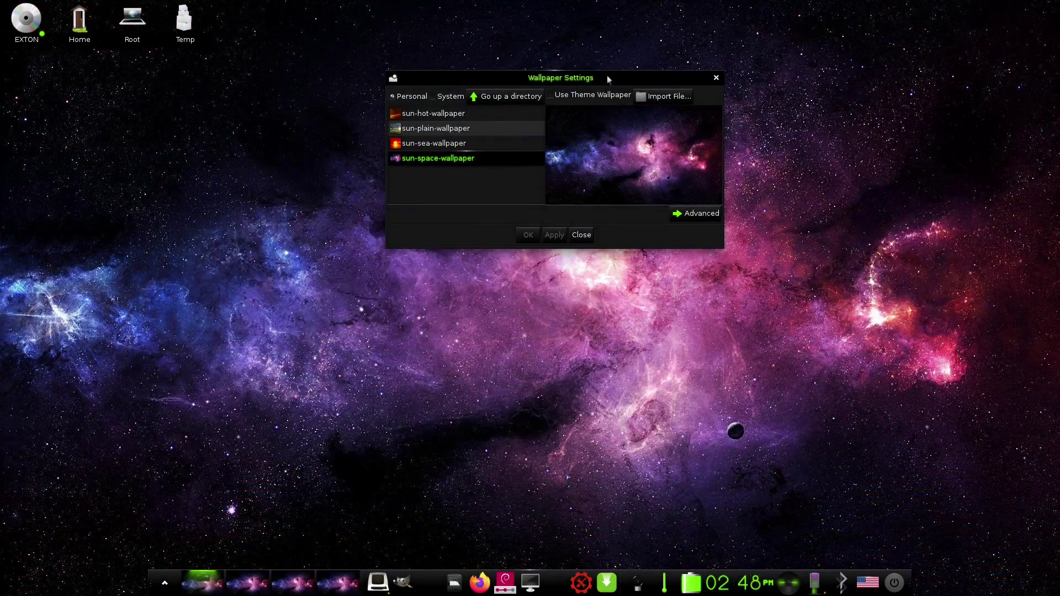
pyautogui.moveTo(607, 77); pyautogui.dragTo(518, 147)
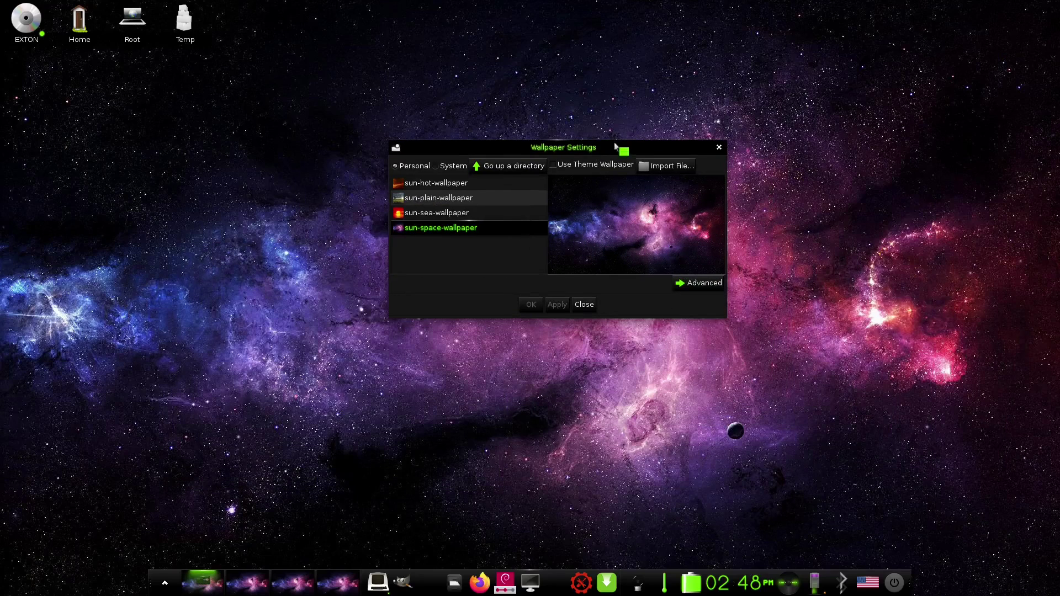
# - Shade the Wallpaper Settings window to its title bar and park it at the top right
pyautogui.moveTo(620, 142); pyautogui.dragTo(659, 148)
pyautogui.moveTo(667, 205); pyautogui.dragTo(750, 144)
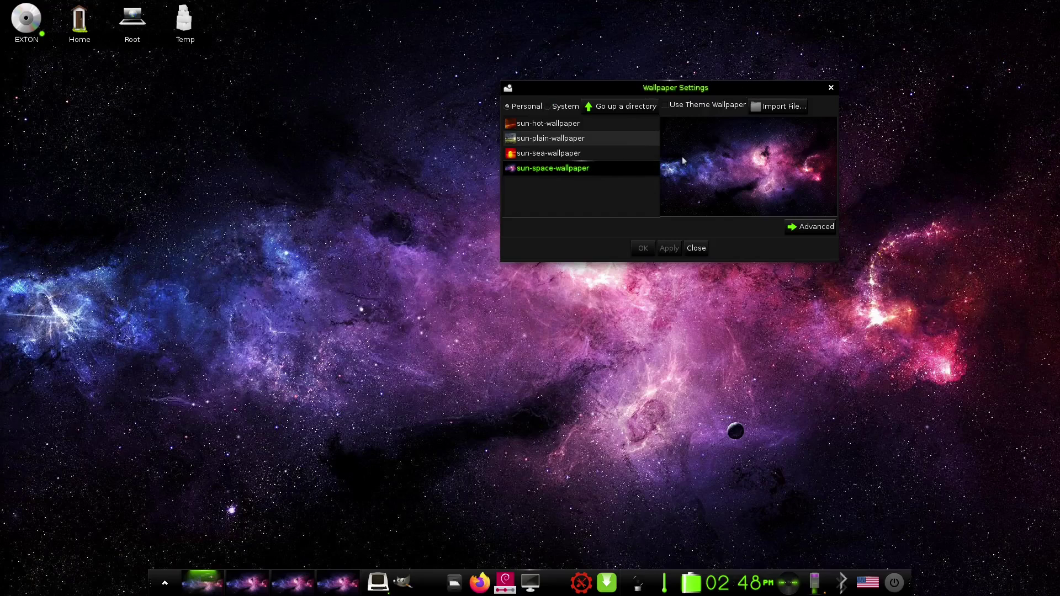
pyautogui.doubleClick(754, 88)
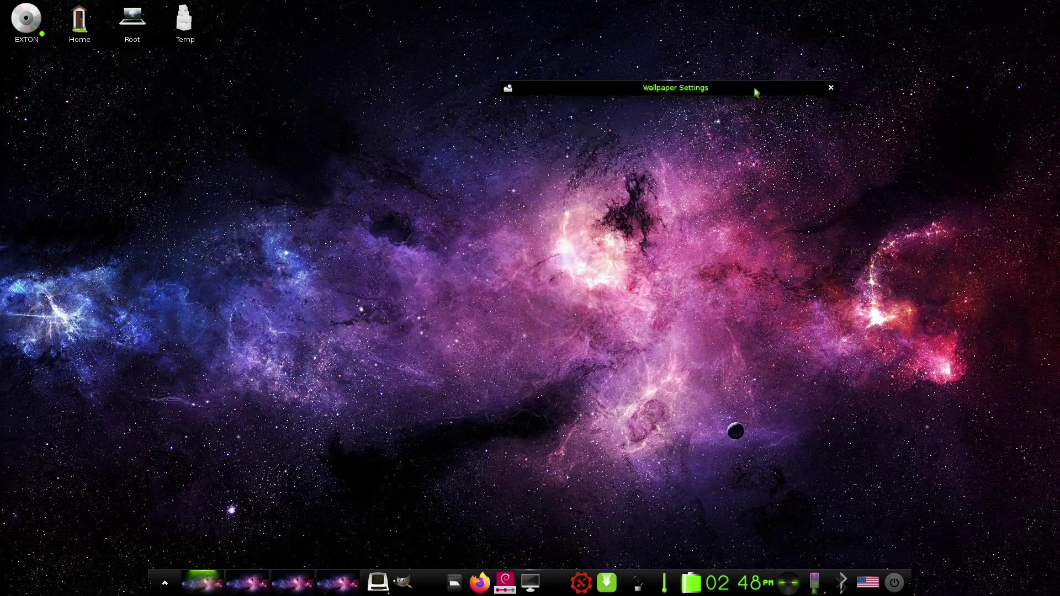
pyautogui.moveTo(719, 90); pyautogui.dragTo(950, 19)
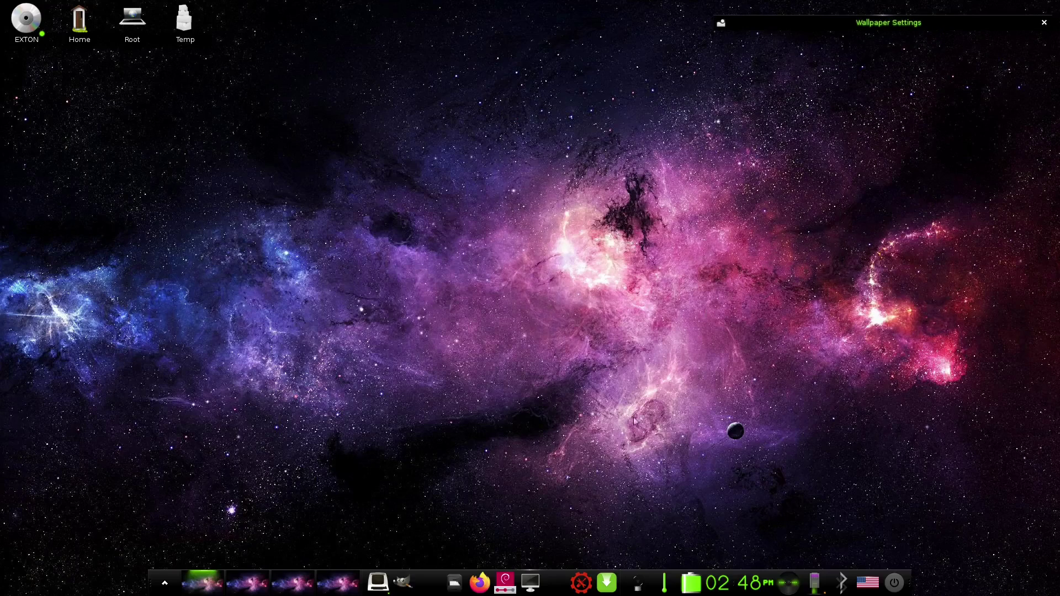
# - Open PCManFM at home, view Help > About showing version 1.3.2, then close it
pyautogui.click(456, 584)
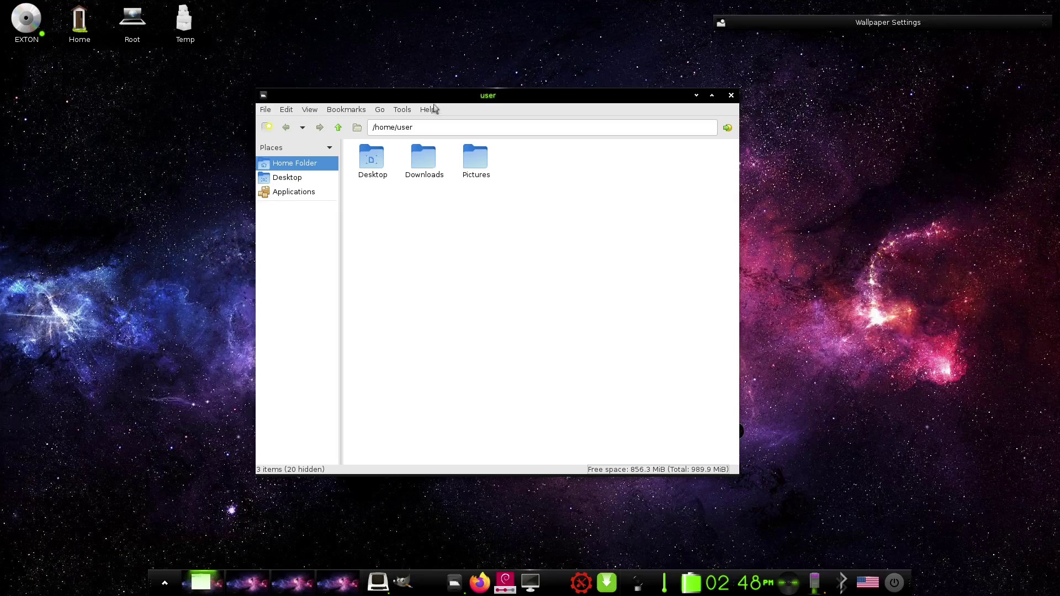
pyautogui.click(428, 109)
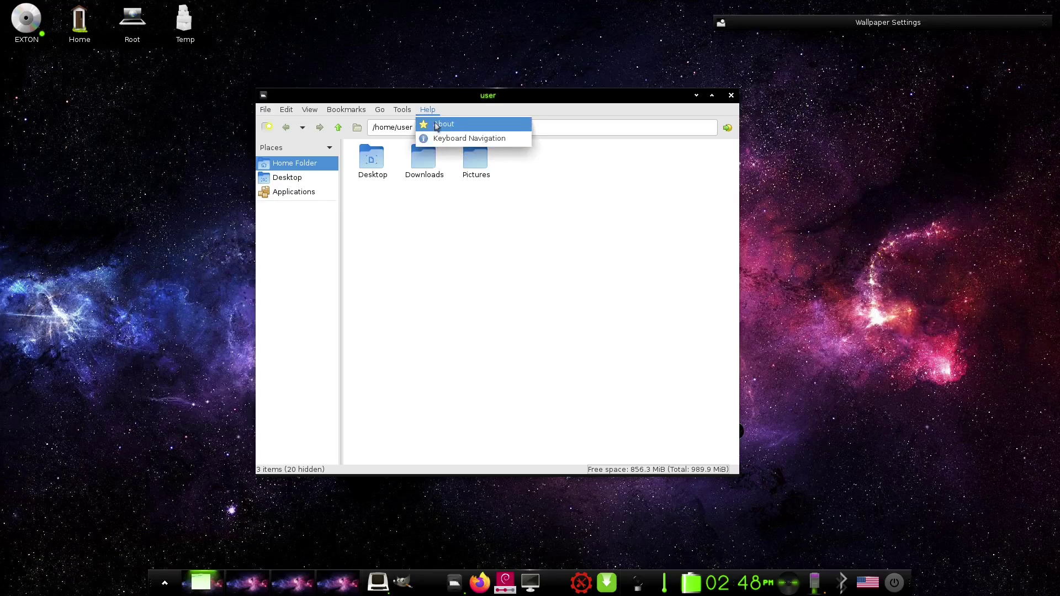
pyautogui.click(437, 125)
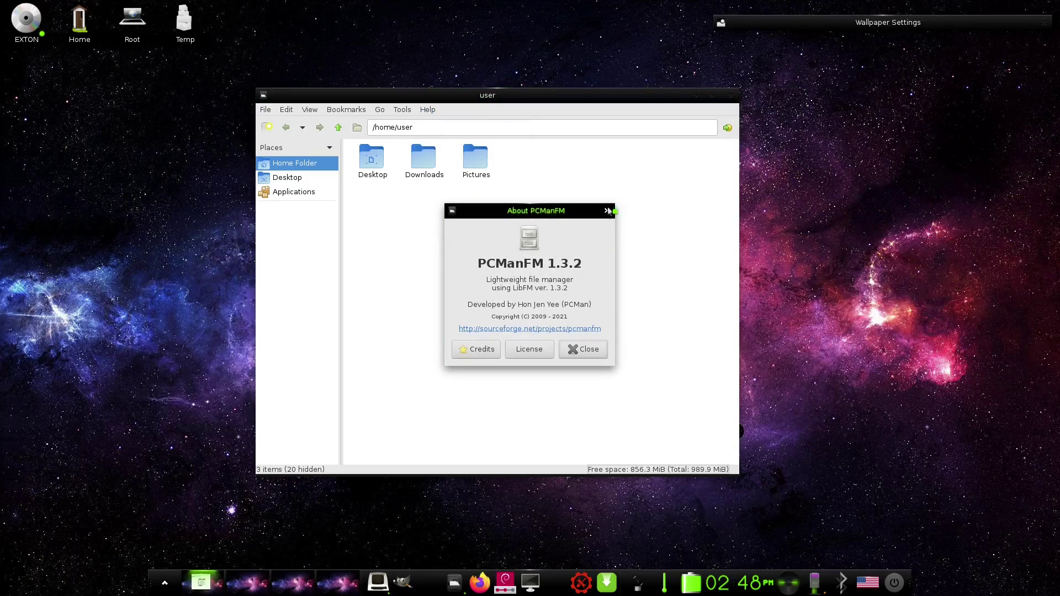
pyautogui.click(585, 349)
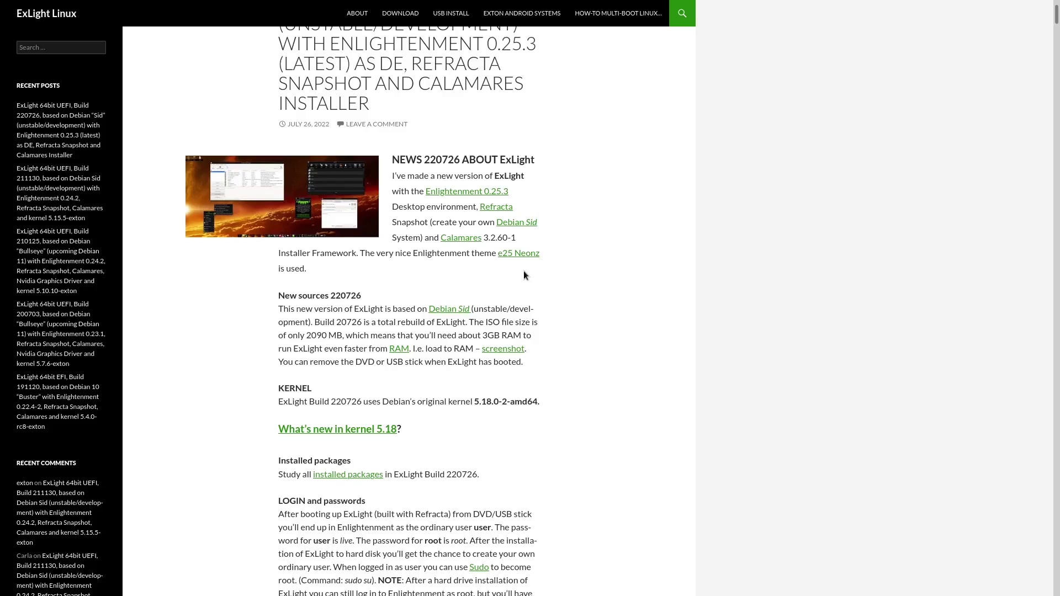
# - Scroll through the ExLight Build 220726 post and leave full-screen mode with F11
pyautogui.scroll(-2, 523, 271)
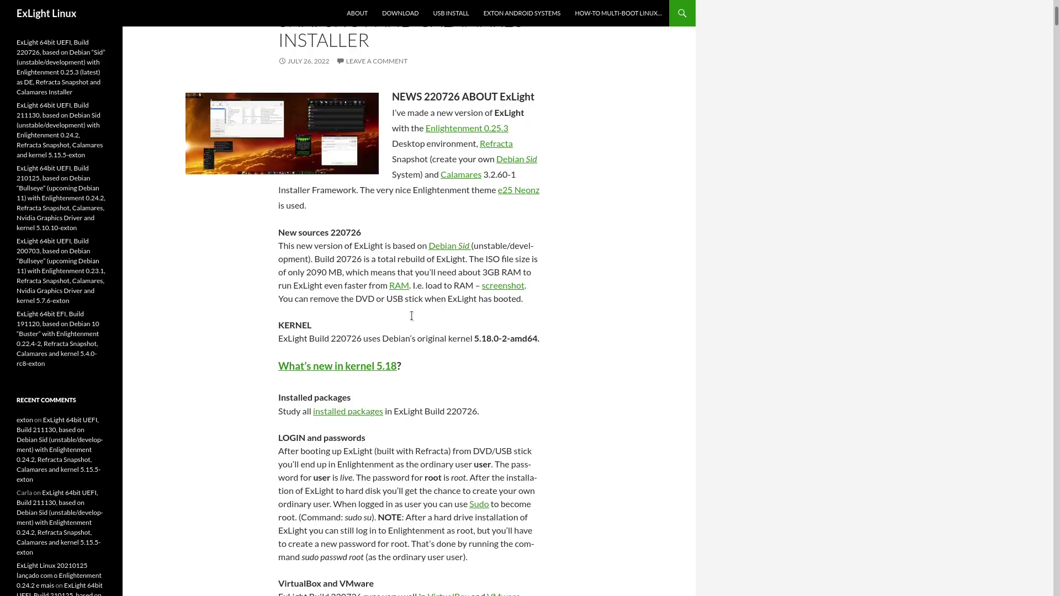
pyautogui.scroll(6, 533, 423)
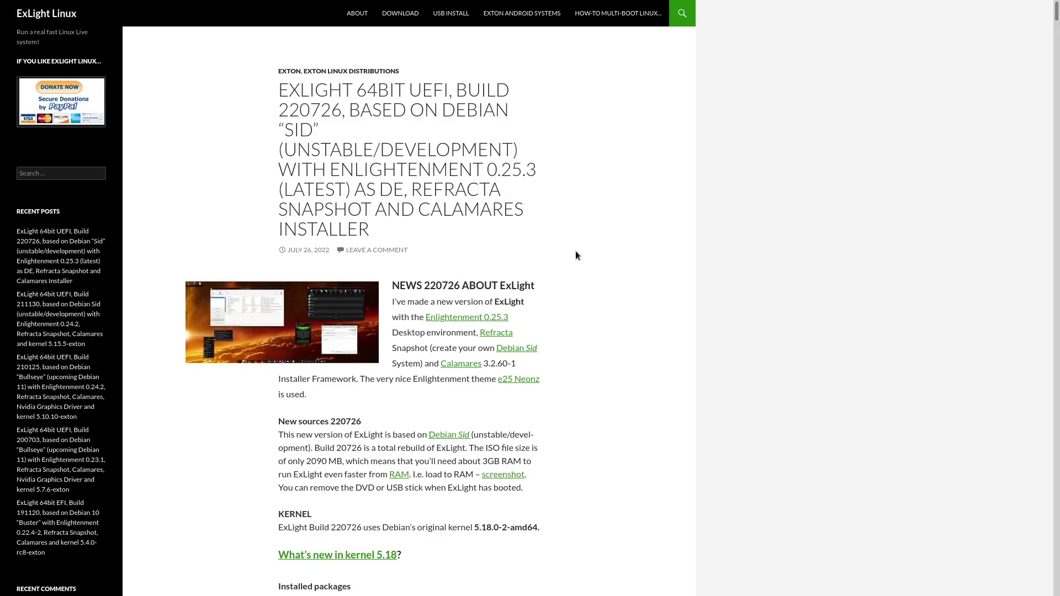
pyautogui.press('F11')
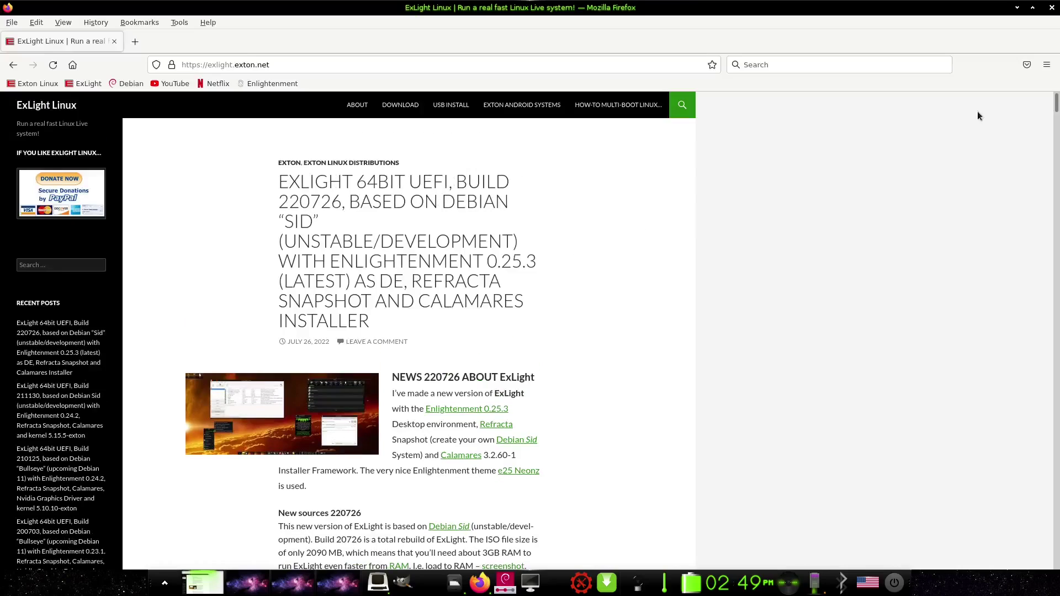
# - Close Firefox and unshade the file manager window, moving it mid-screen
pyautogui.click(1052, 8)
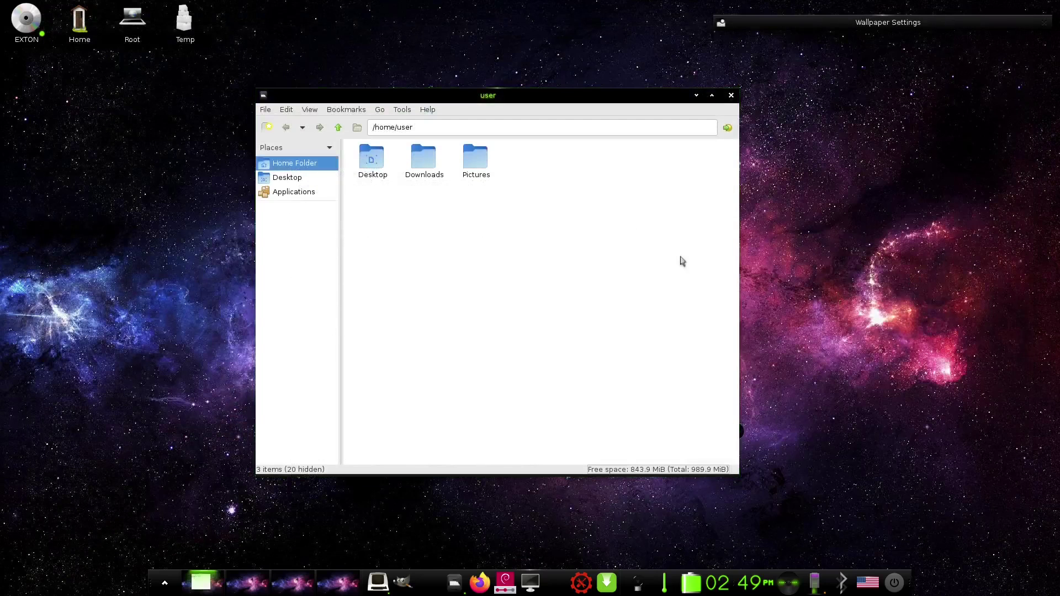
pyautogui.moveTo(522, 95)
pyautogui.mouseDown()
pyautogui.moveTo(656, 118)
pyautogui.moveTo(552, 70)
pyautogui.moveTo(729, 72)
pyautogui.moveTo(898, 52)
pyautogui.mouseUp()
pyautogui.scroll(1, 572, 69)
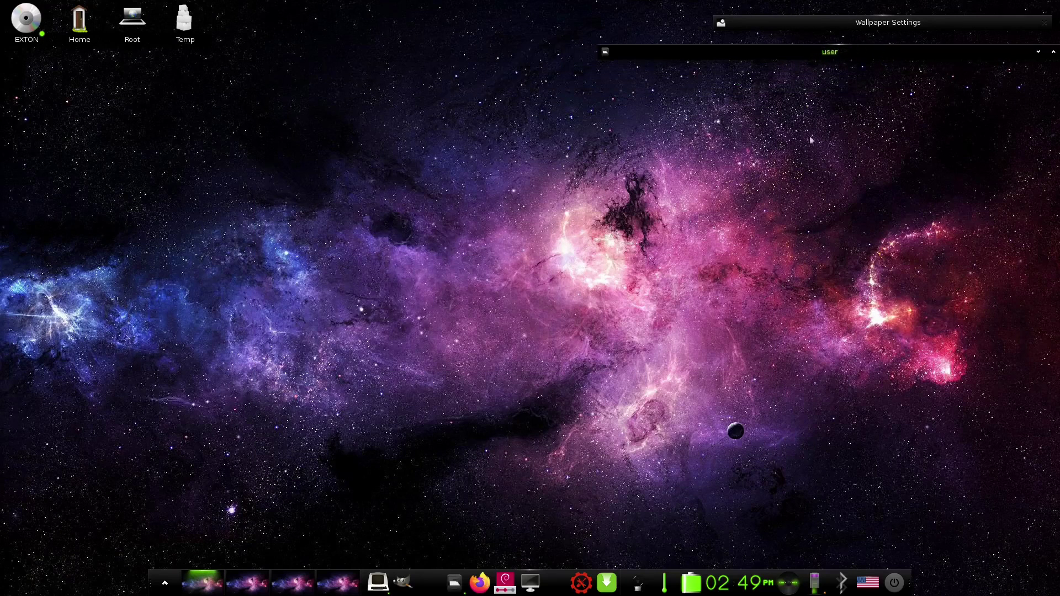
pyautogui.doubleClick(878, 52)
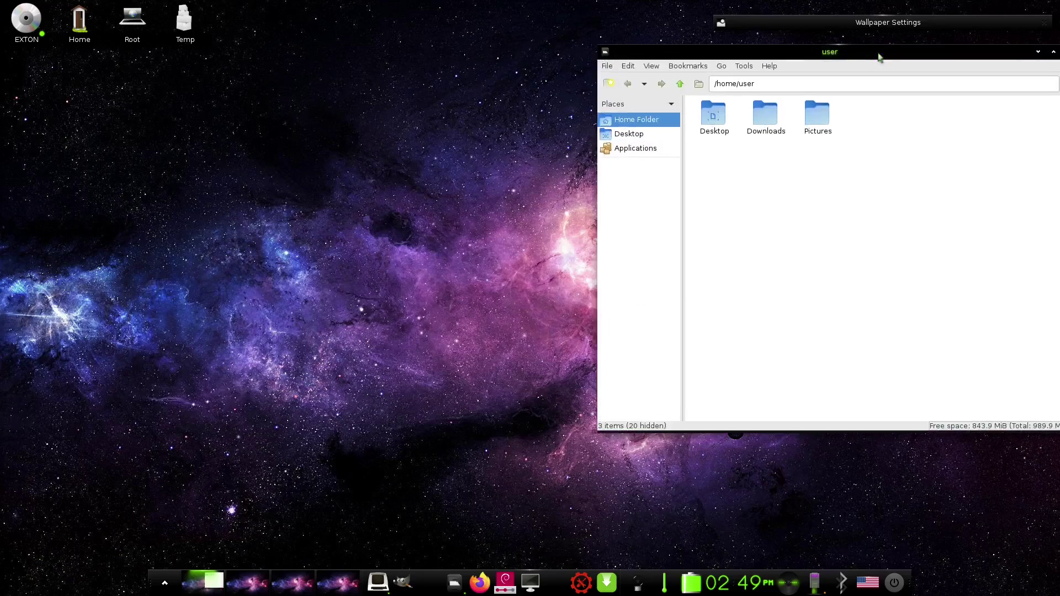
pyautogui.moveTo(878, 52); pyautogui.dragTo(540, 99)
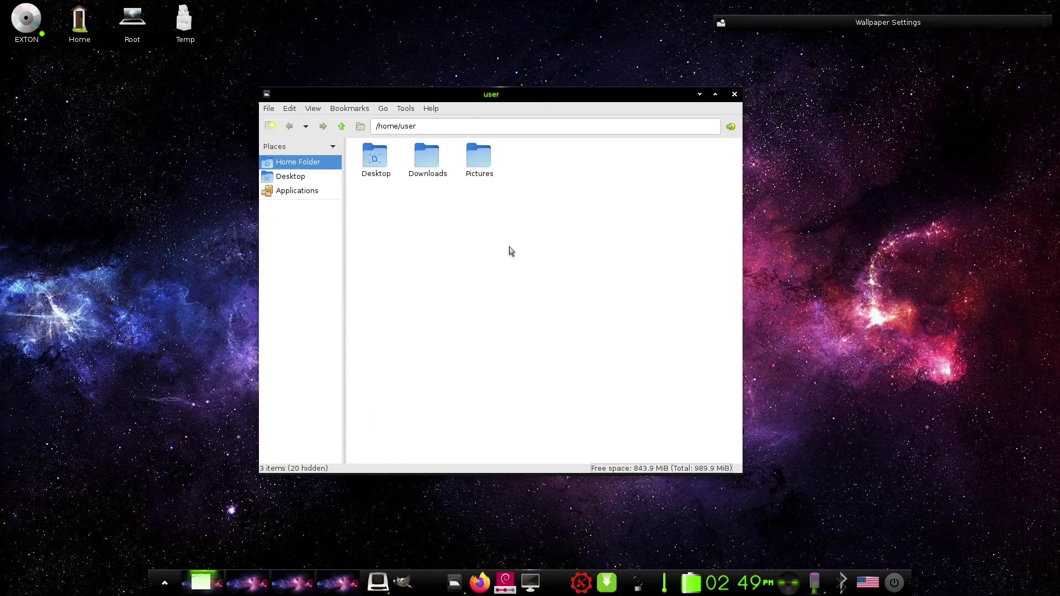
# - Visit the Applications and Desktop places, then return to the Home Folder
pyautogui.click(301, 193)
pyautogui.click(298, 177)
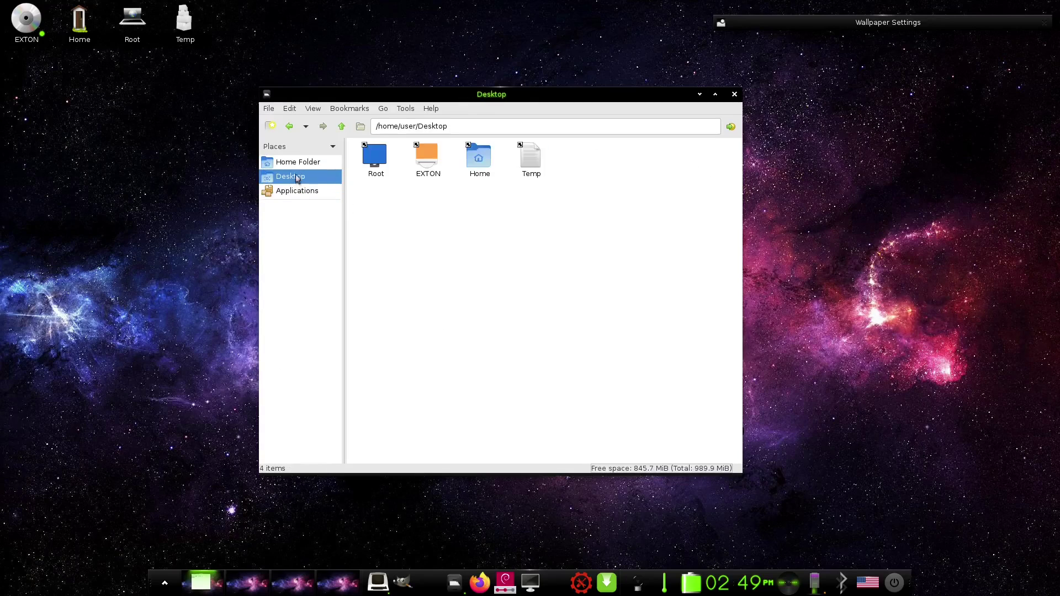
pyautogui.click(298, 164)
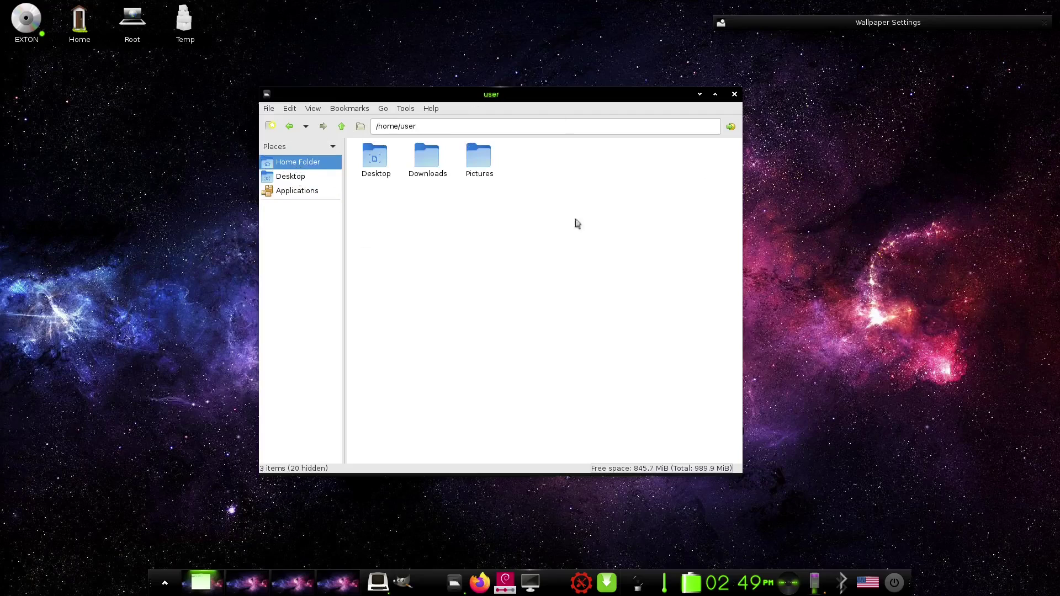
# - Create a new folder named Videos in the home folder, then check Desktop and return Home
pyautogui.rightClick(529, 210)
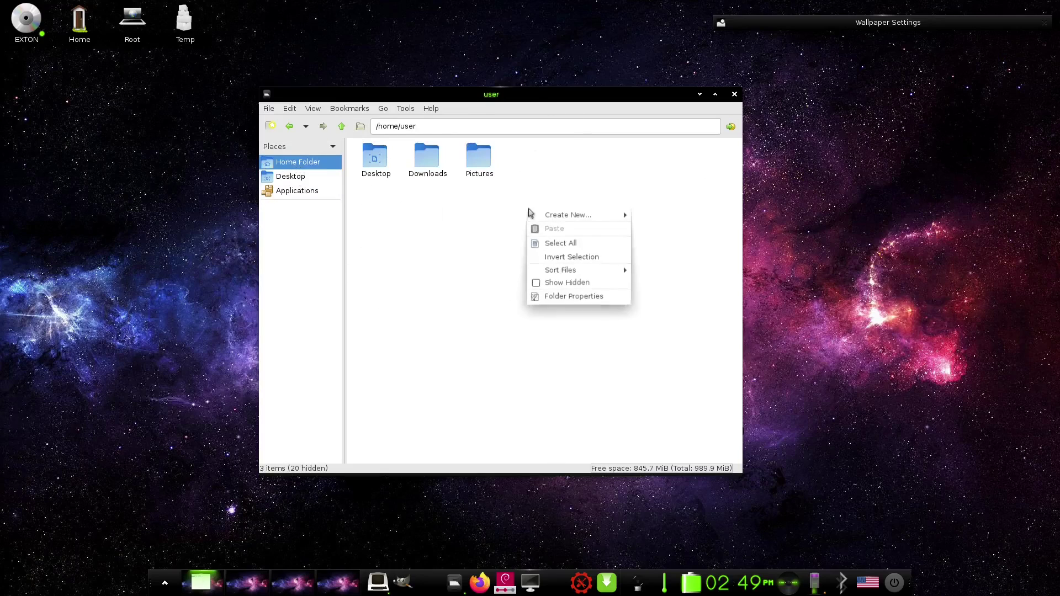
pyautogui.moveTo(535, 214)
pyautogui.click(677, 216)
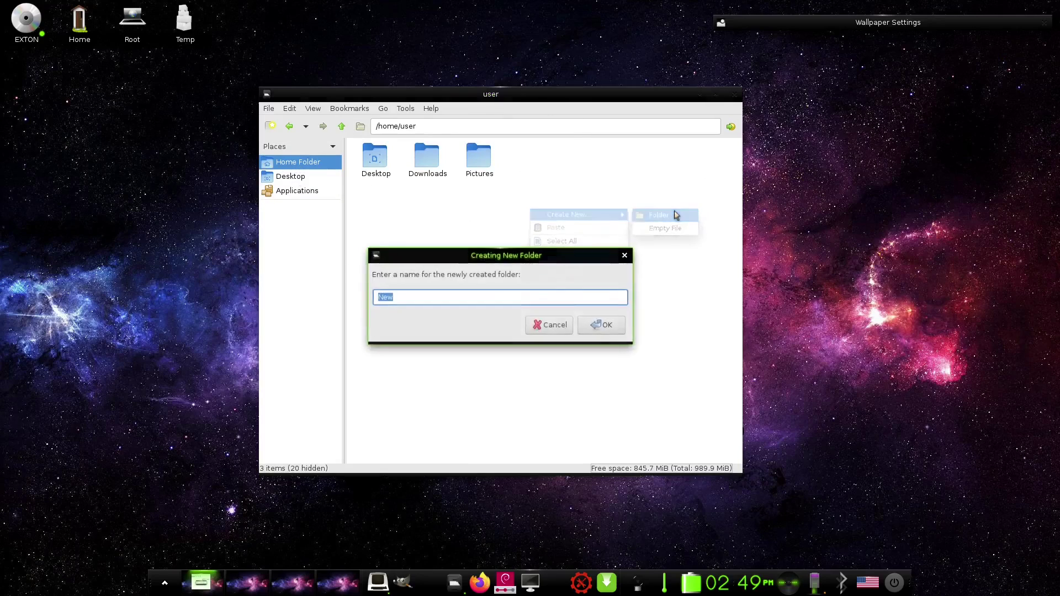
pyautogui.write('Videos')
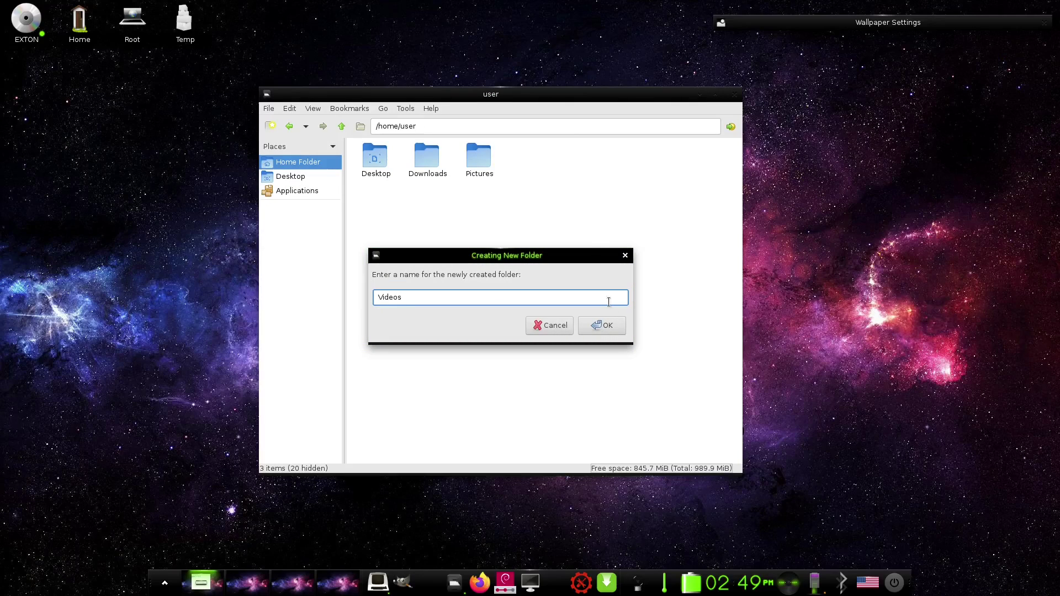
pyautogui.click(618, 329)
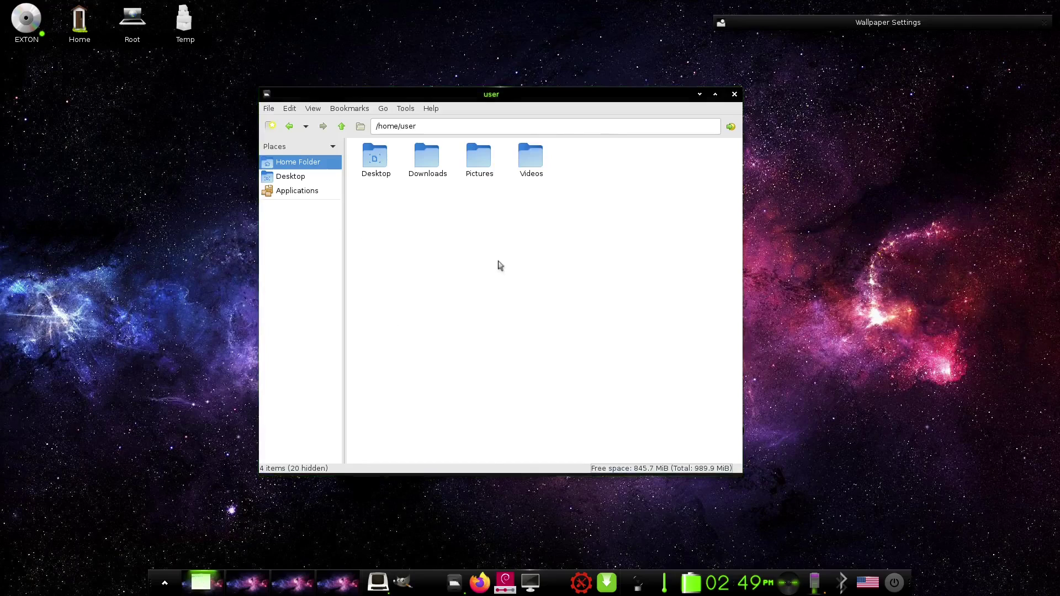
pyautogui.click(290, 176)
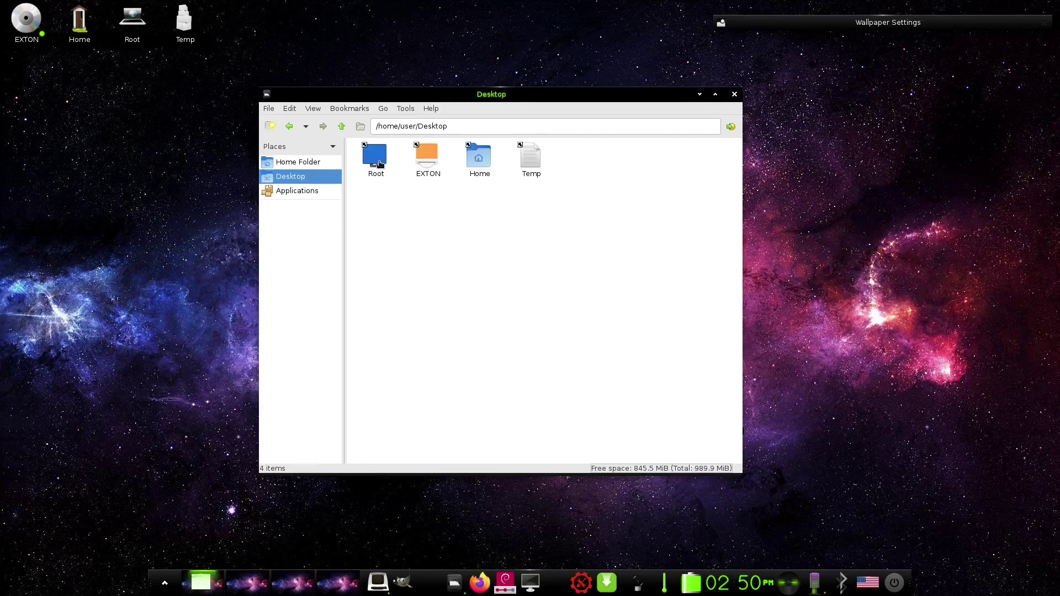
pyautogui.click(308, 164)
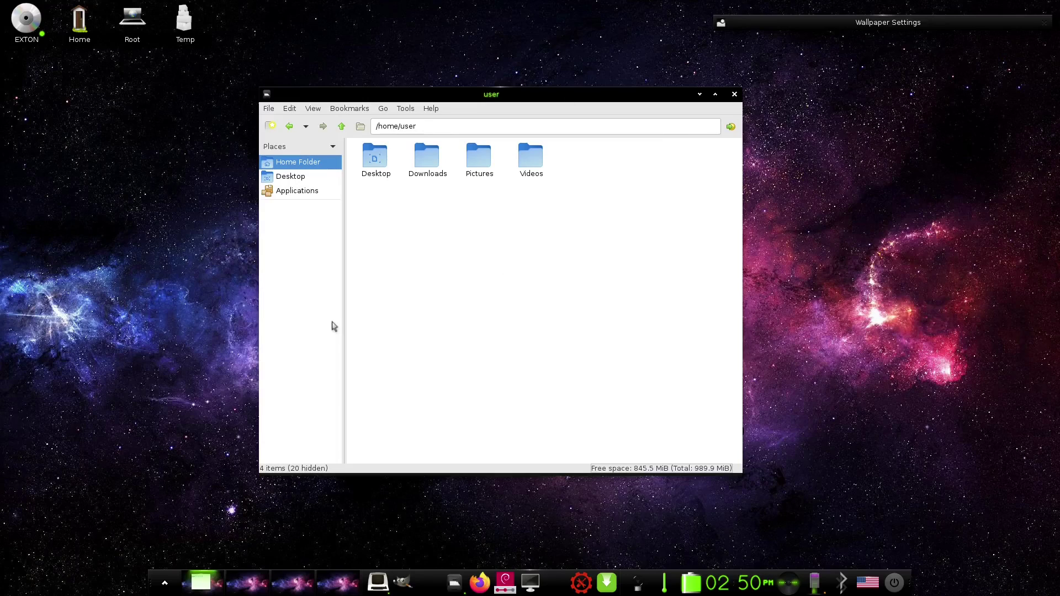
# - Close PCManFM, then open and close the EXTON, Home, Root and Temp desktop locations in turn
pyautogui.click(735, 95)
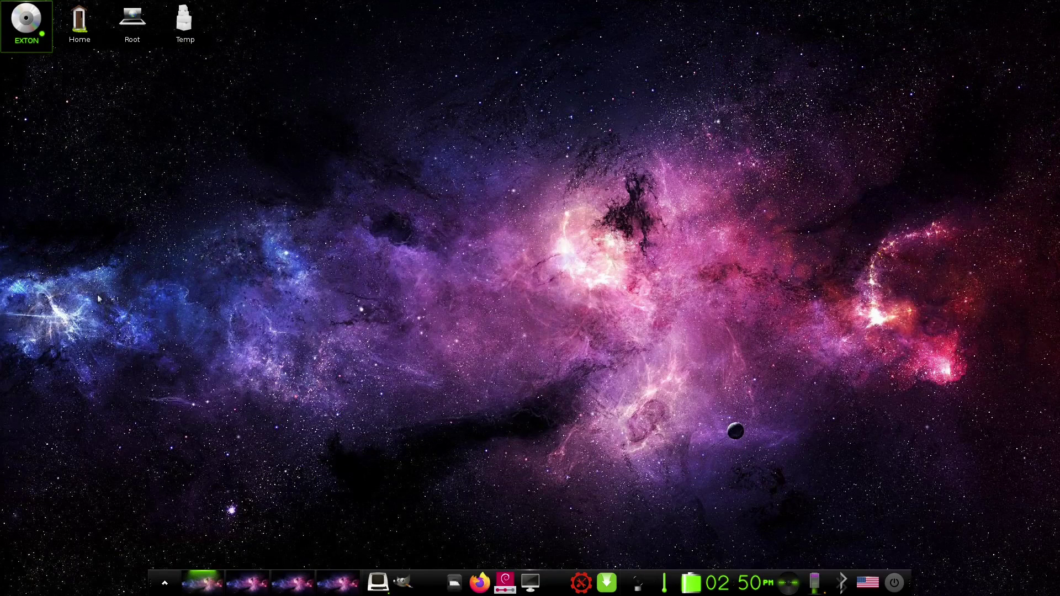
pyautogui.doubleClick(24, 32)
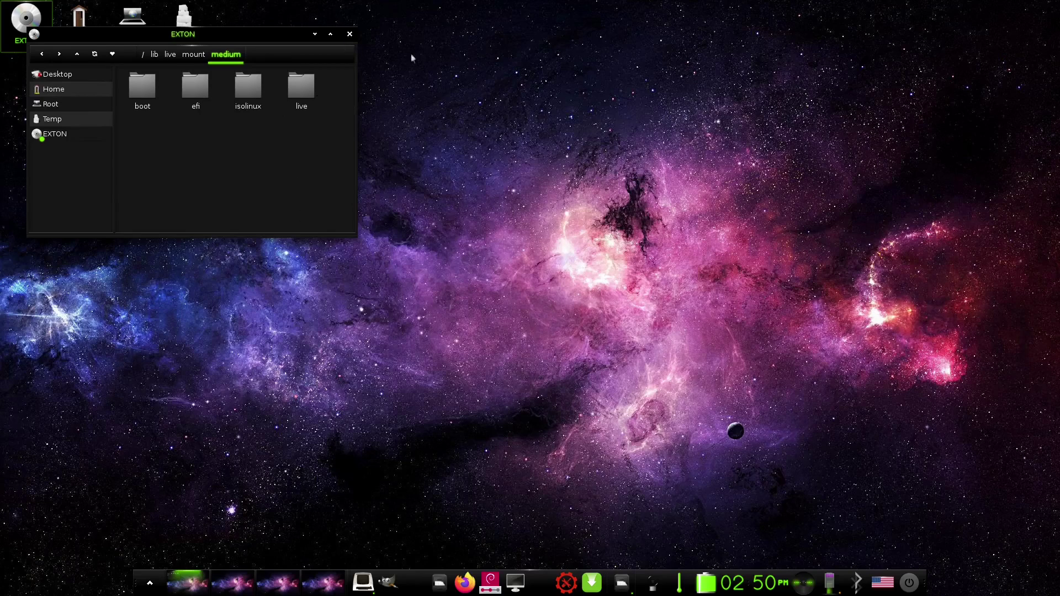
pyautogui.click(350, 35)
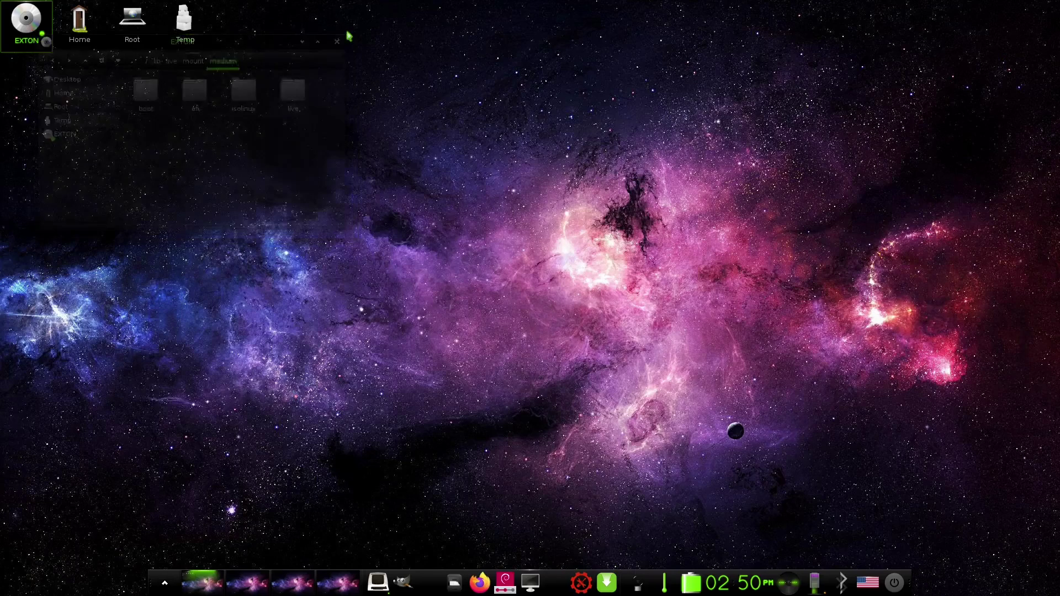
pyautogui.doubleClick(82, 32)
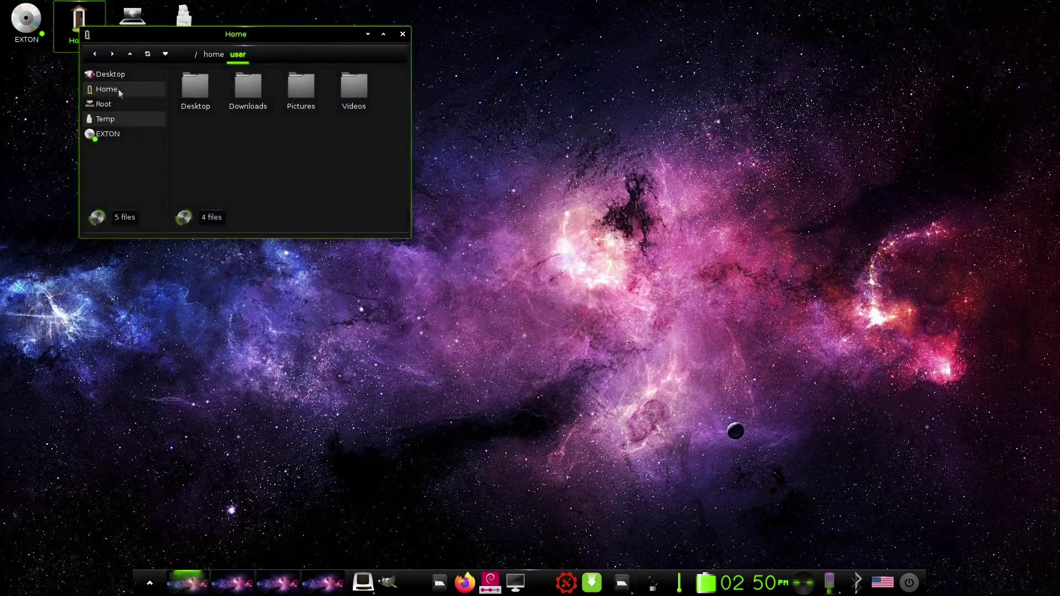
pyautogui.click(402, 34)
pyautogui.doubleClick(132, 20)
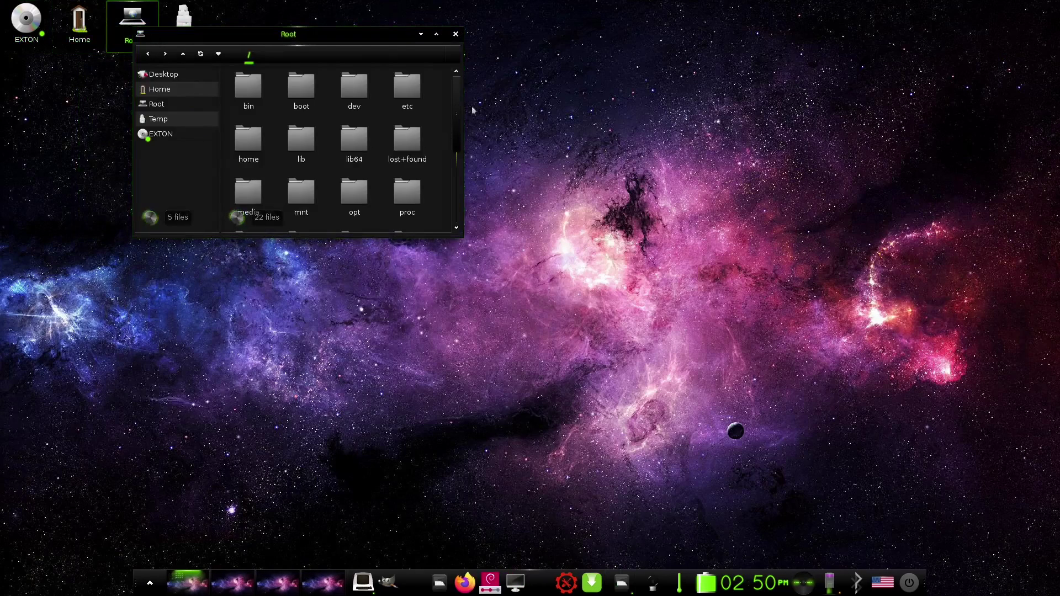
pyautogui.click(456, 34)
pyautogui.click(192, 29)
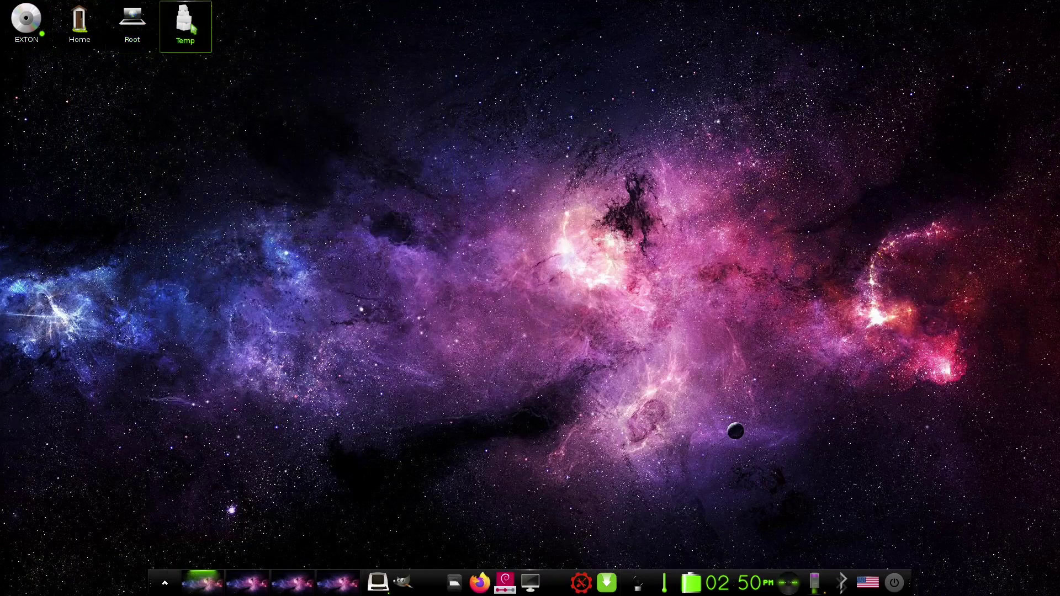
pyautogui.doubleClick(192, 28)
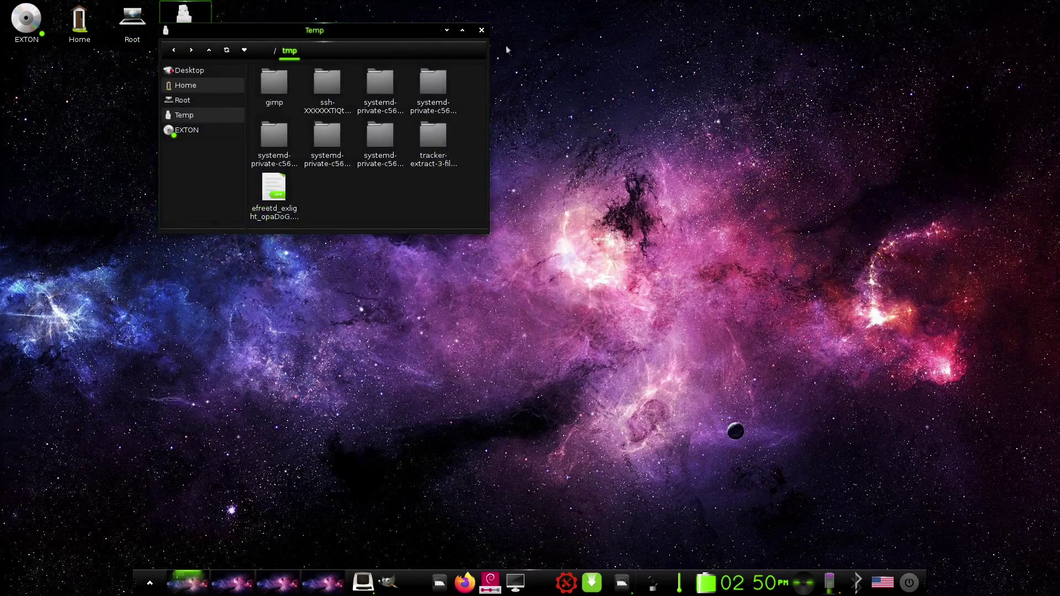
pyautogui.click(481, 31)
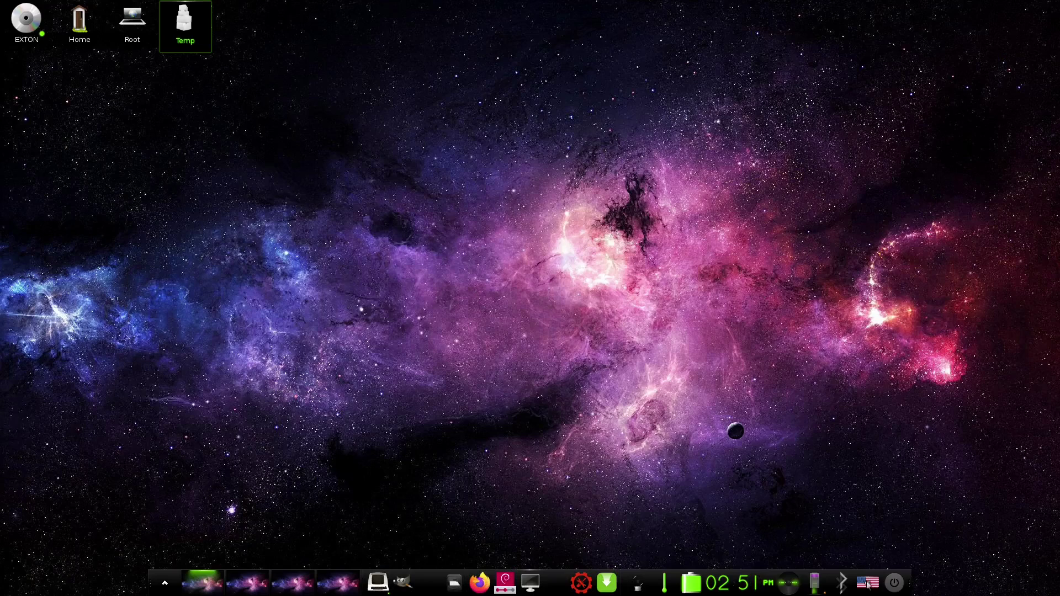
pyautogui.click(844, 584)
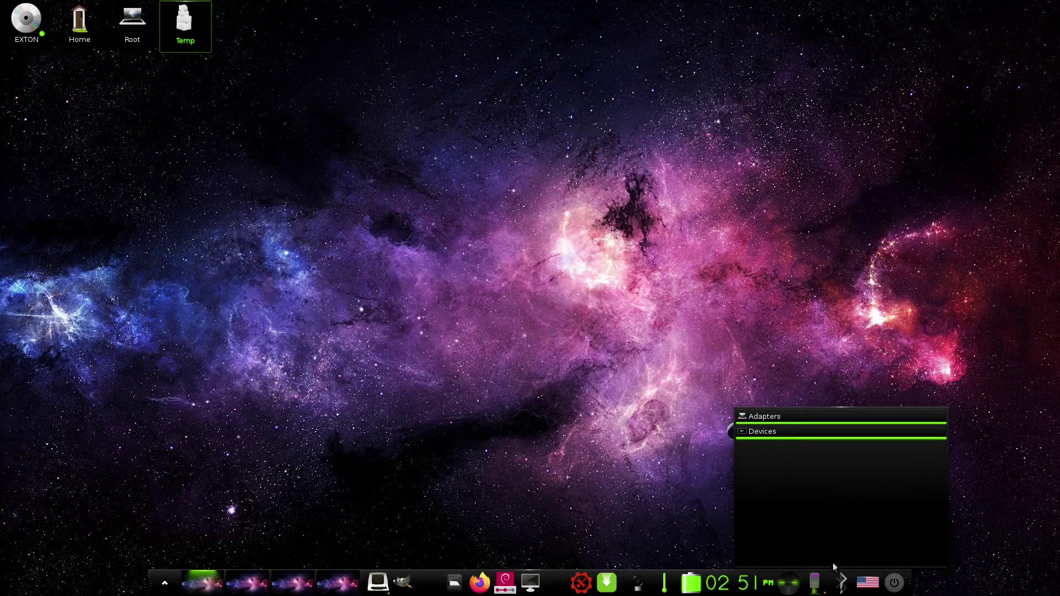
pyautogui.click(843, 590)
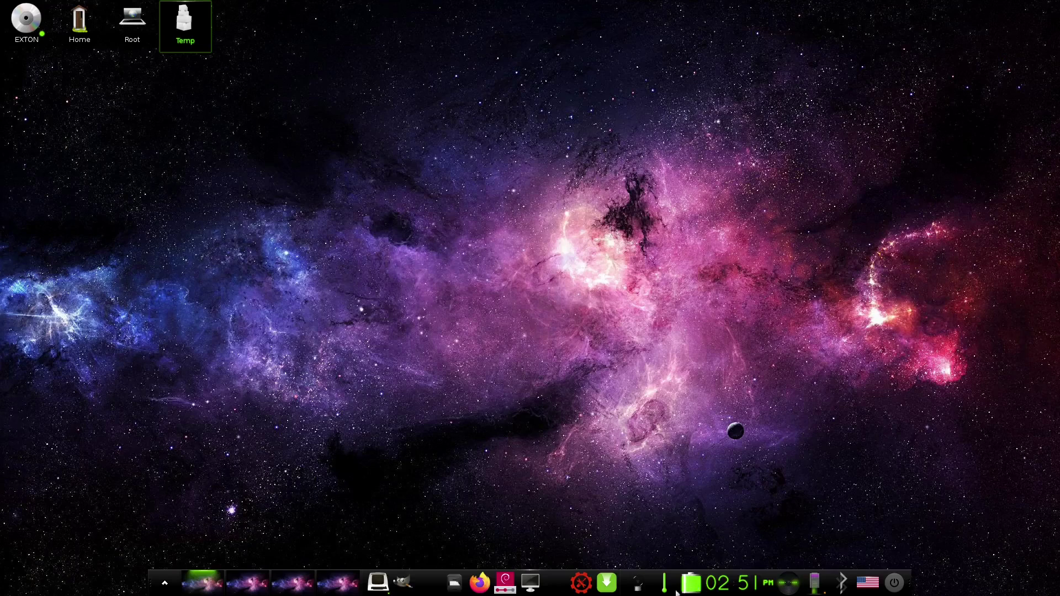
# - Launch Synaptic Package Manager and maximize its window to full screen
pyautogui.click(606, 585)
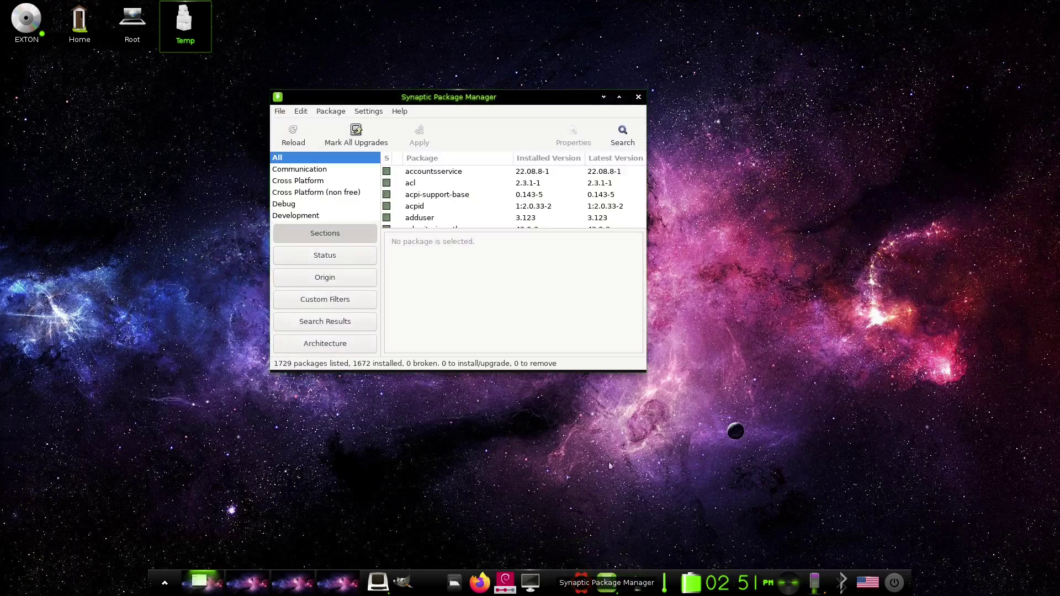
pyautogui.doubleClick(548, 95)
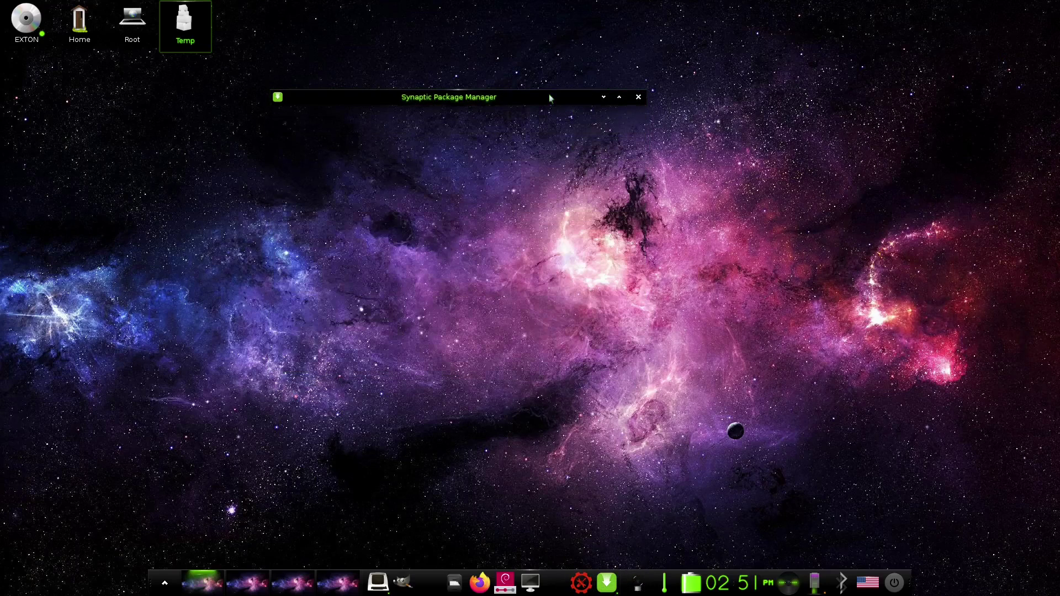
pyautogui.doubleClick(549, 97)
pyautogui.click(619, 98)
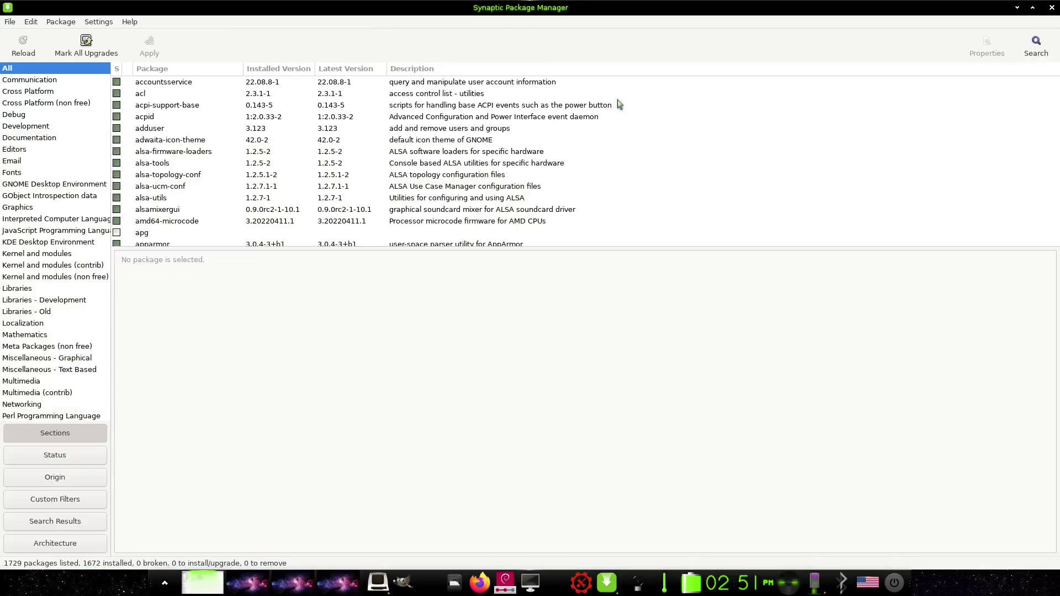
# - Browse the Status and Architecture filters, scroll the section list to bsdmainutils, and open its mark menu
pyautogui.click(55, 459)
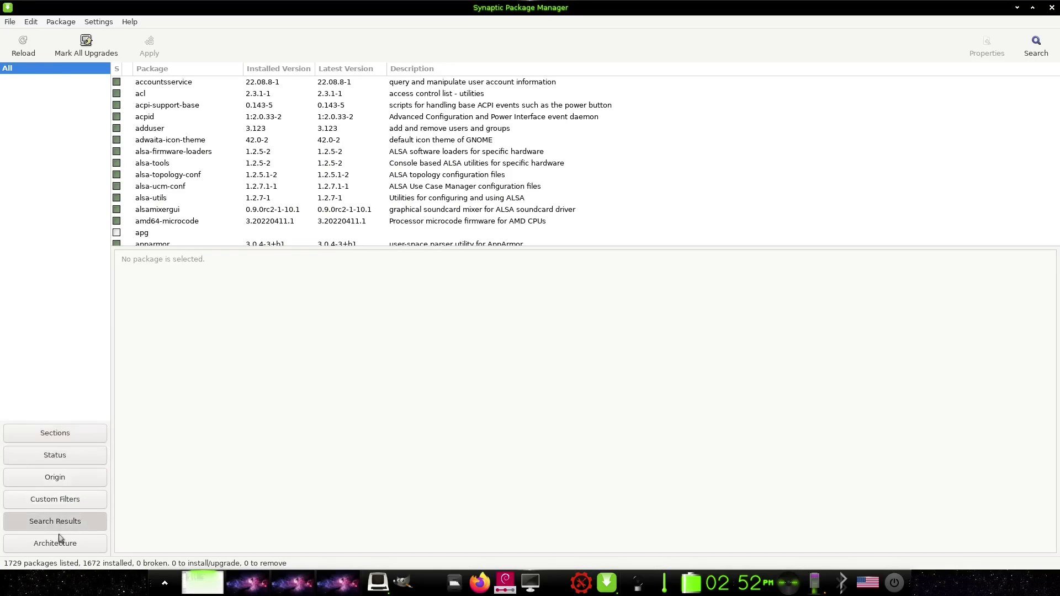
pyautogui.click(61, 543)
pyautogui.click(76, 436)
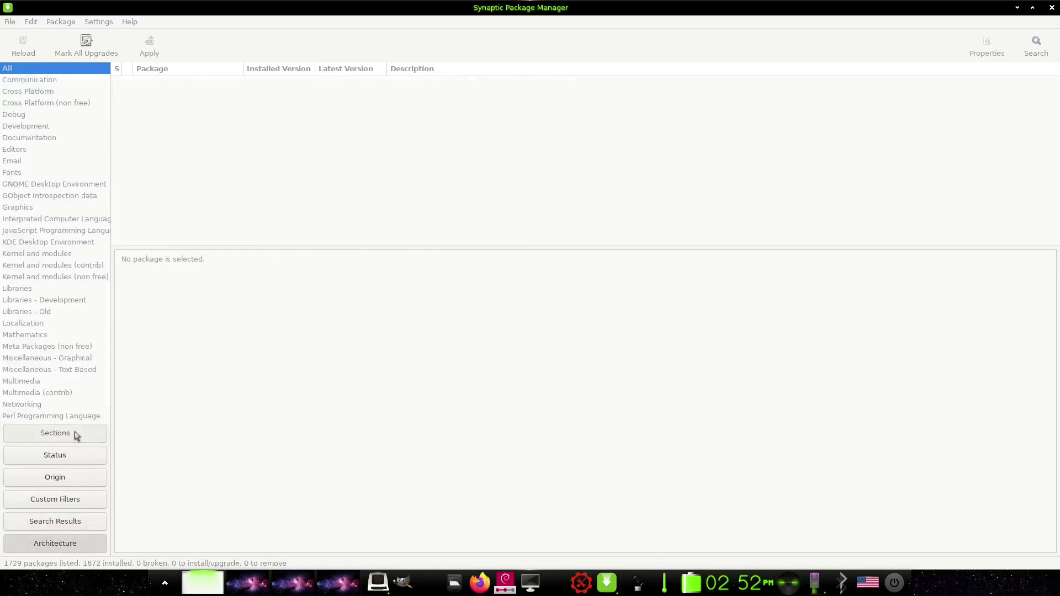
pyautogui.scroll(-6, 341, 104)
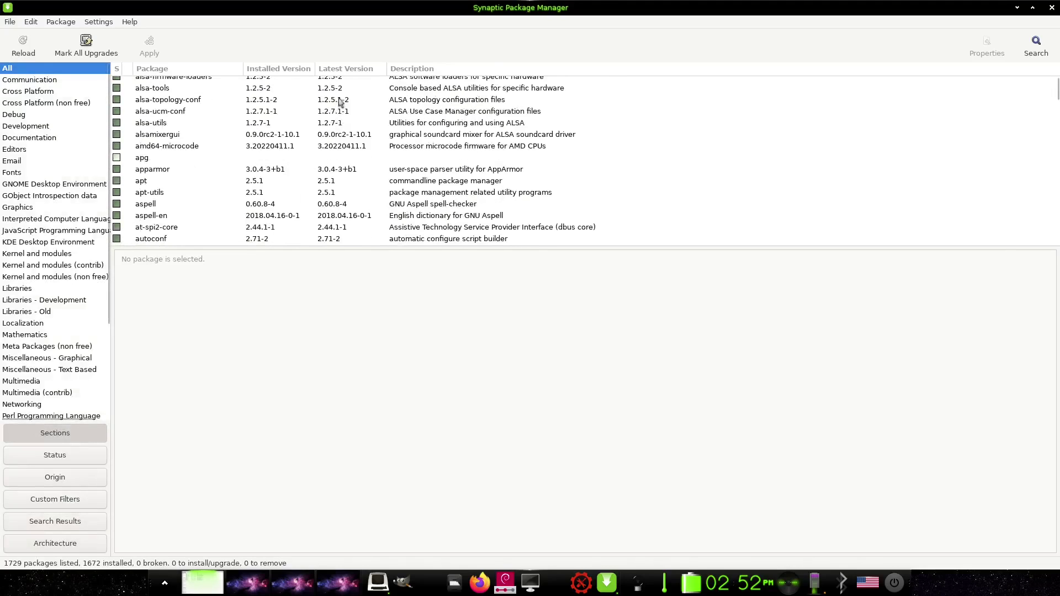
pyautogui.scroll(-2, 346, 143)
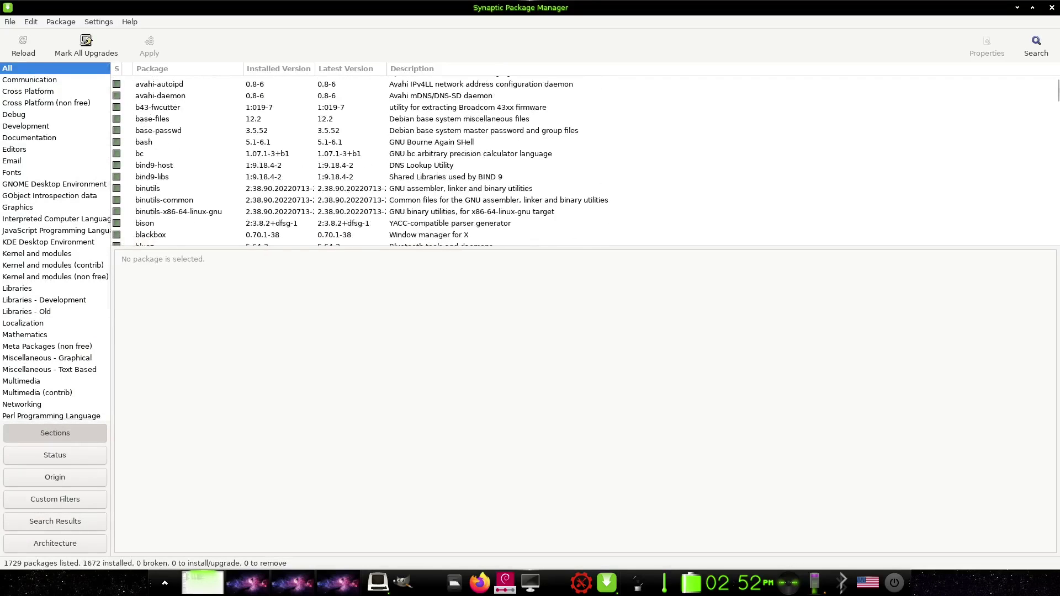
pyautogui.click(1036, 46)
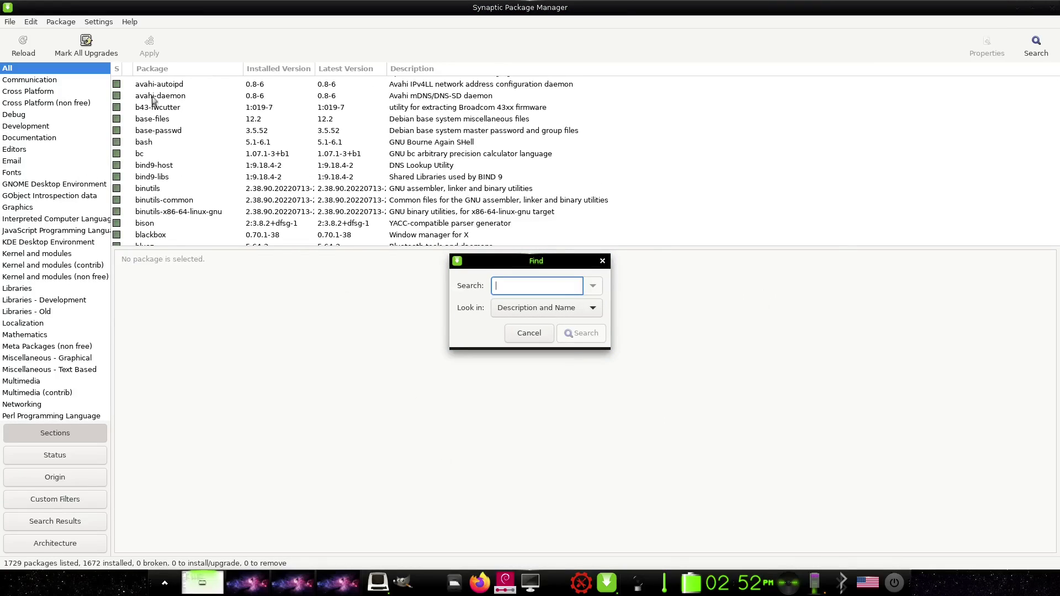
pyautogui.click(603, 261)
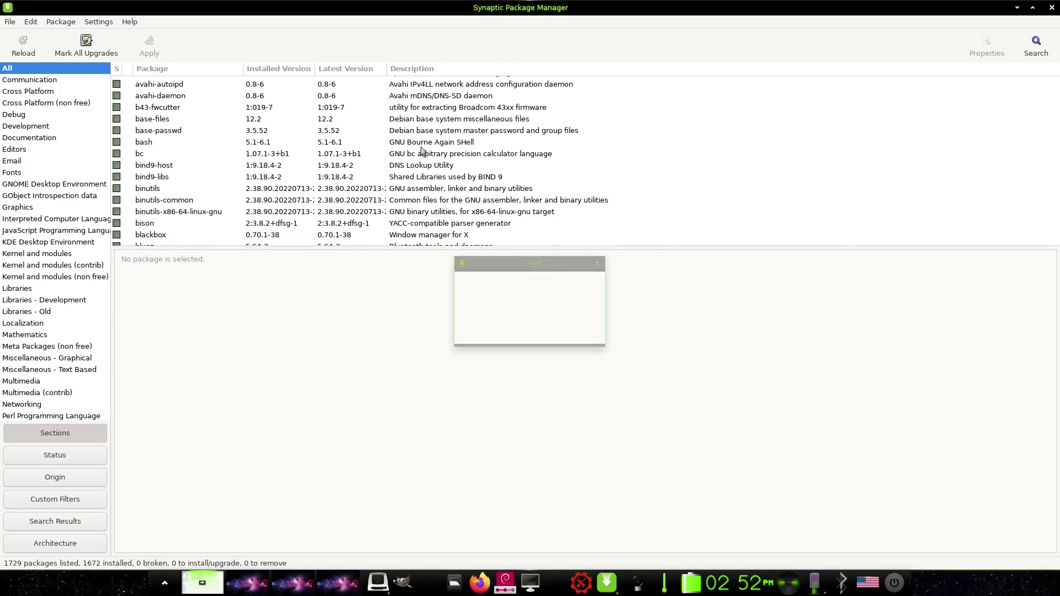
pyautogui.scroll(-4, 421, 150)
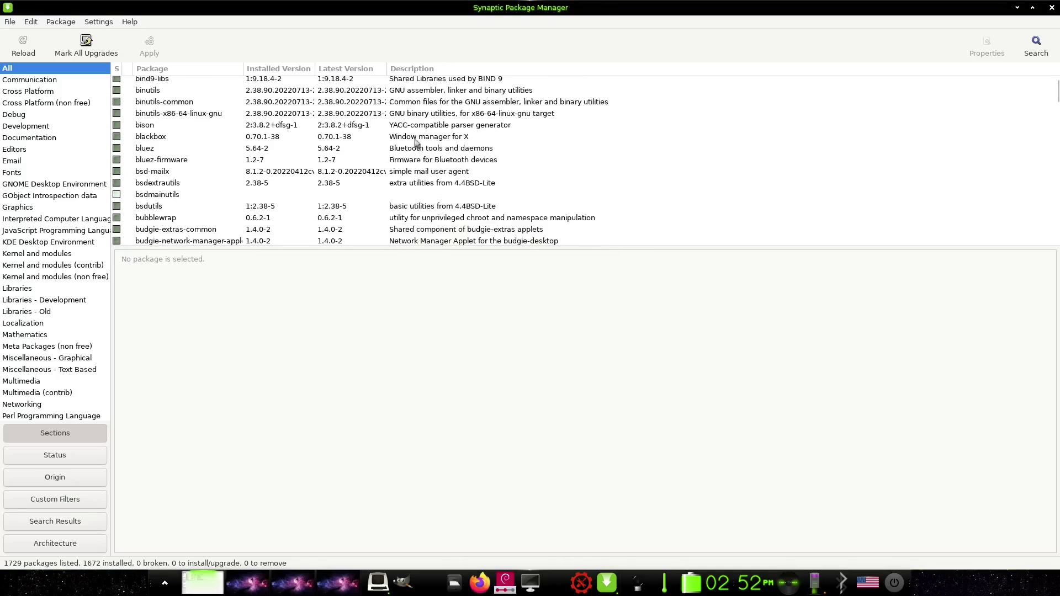
pyautogui.click(118, 195)
# - Mark bsdmainutils for installation, dismiss the dependency error, scroll back up, and close Synaptic
pyautogui.click(162, 215)
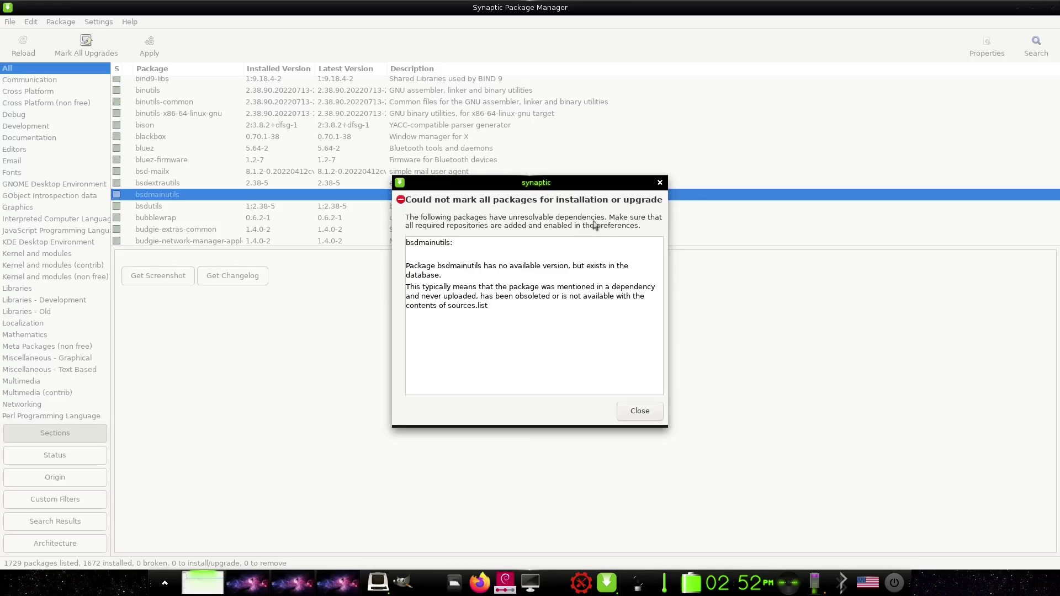
pyautogui.click(659, 183)
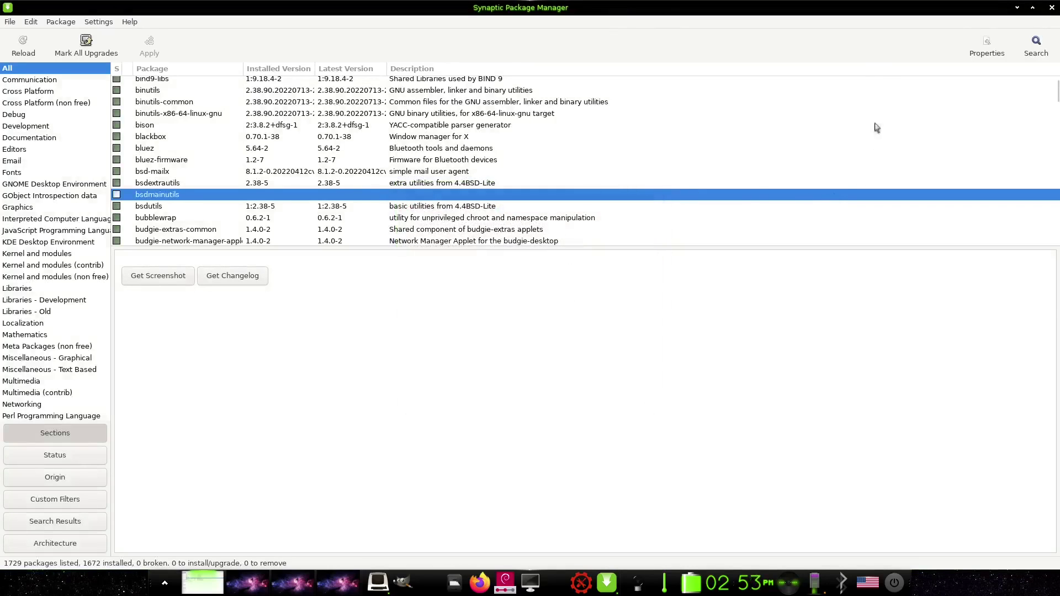
pyautogui.scroll(3, 544, 157)
pyautogui.scroll(3, 544, 158)
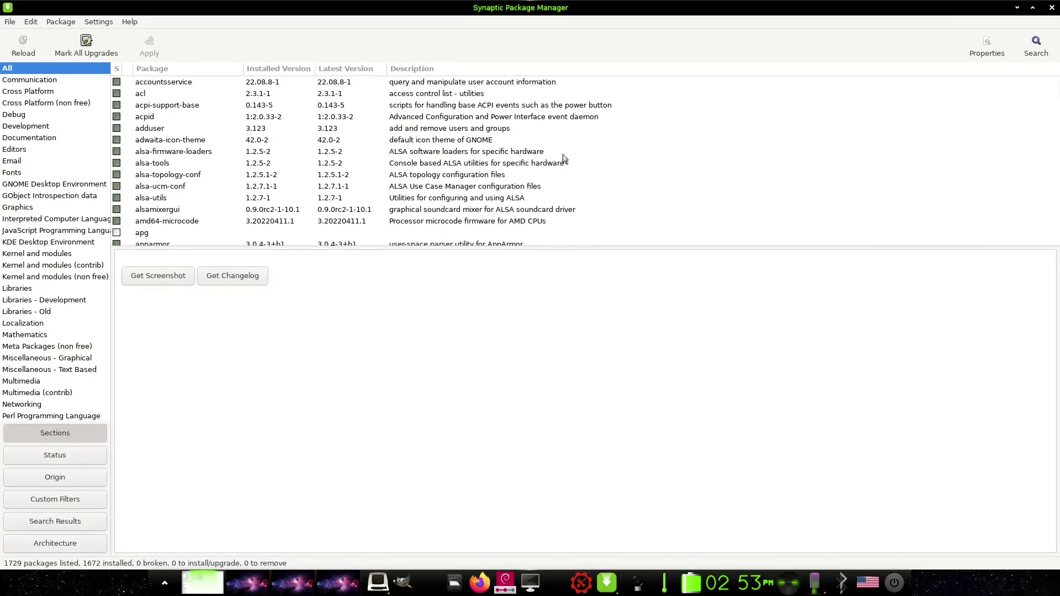
pyautogui.click(1051, 8)
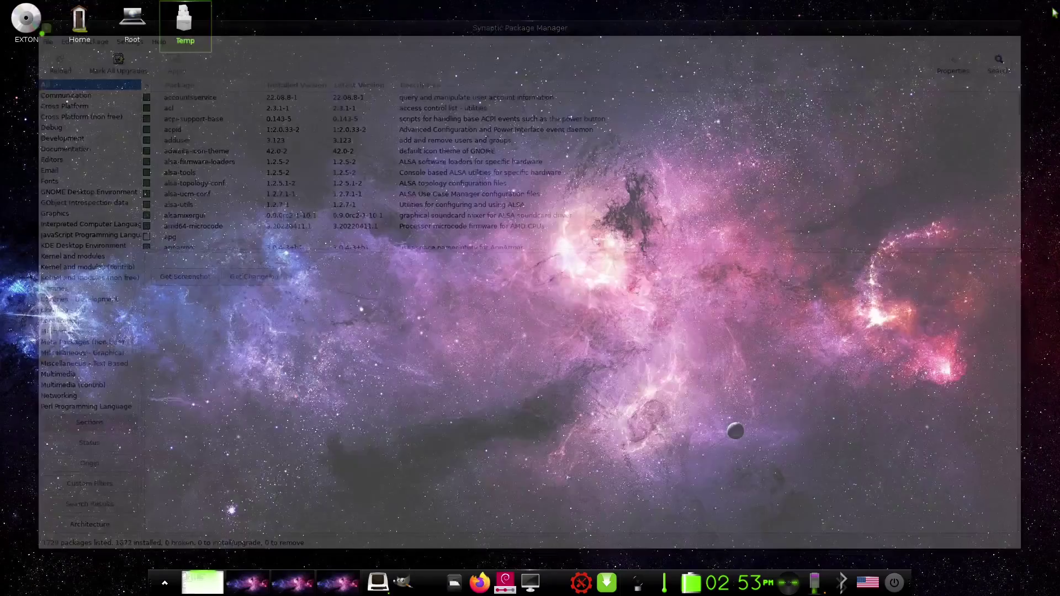
# - Launch Refracta Snapshot, accept option 01 for a UEFI-enabled snapshot, and close the status report
pyautogui.click(581, 583)
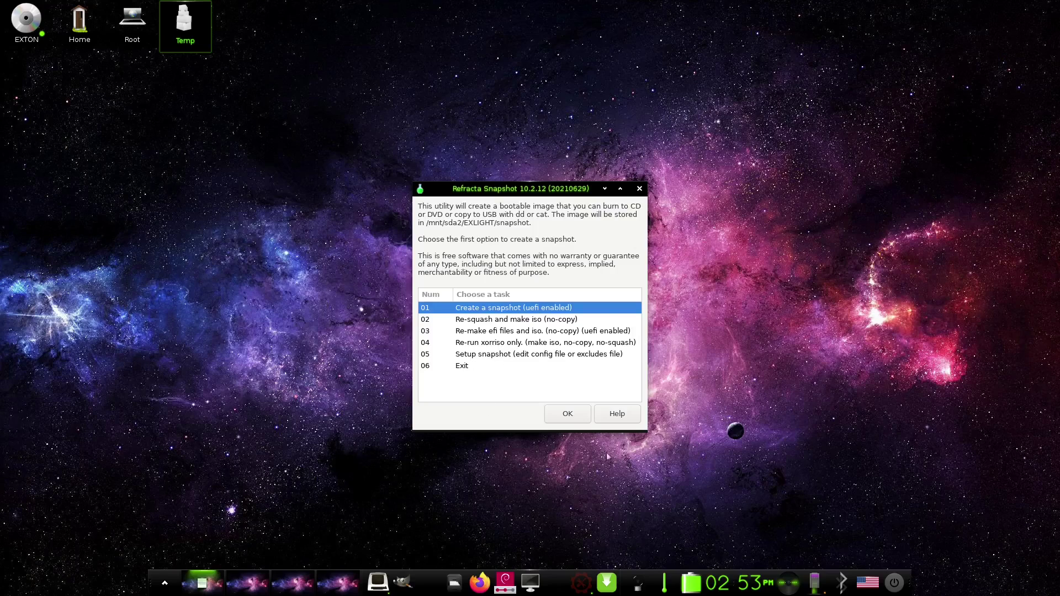
pyautogui.click(568, 415)
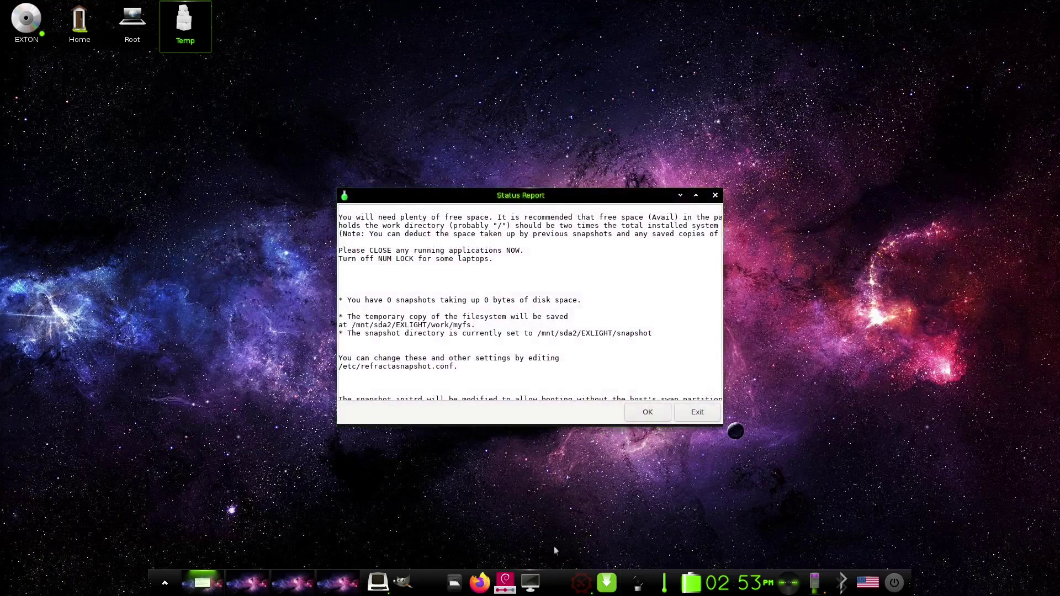
pyautogui.click(714, 193)
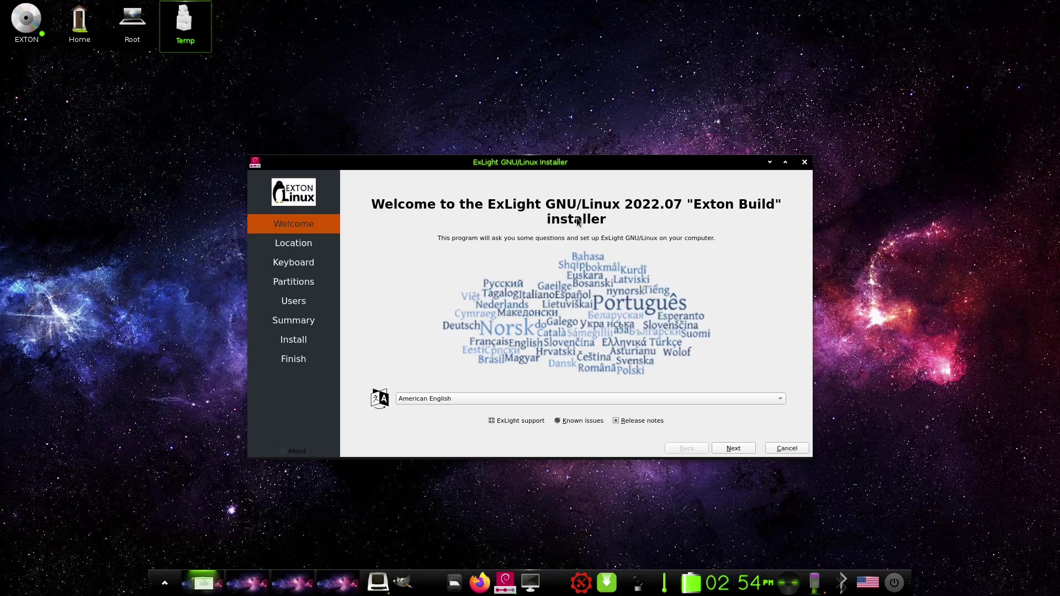
# - Close the ExLight 2022.07 Calamares installer, answering Yes to cancel the installation
pyautogui.click(805, 162)
pyautogui.click(558, 318)
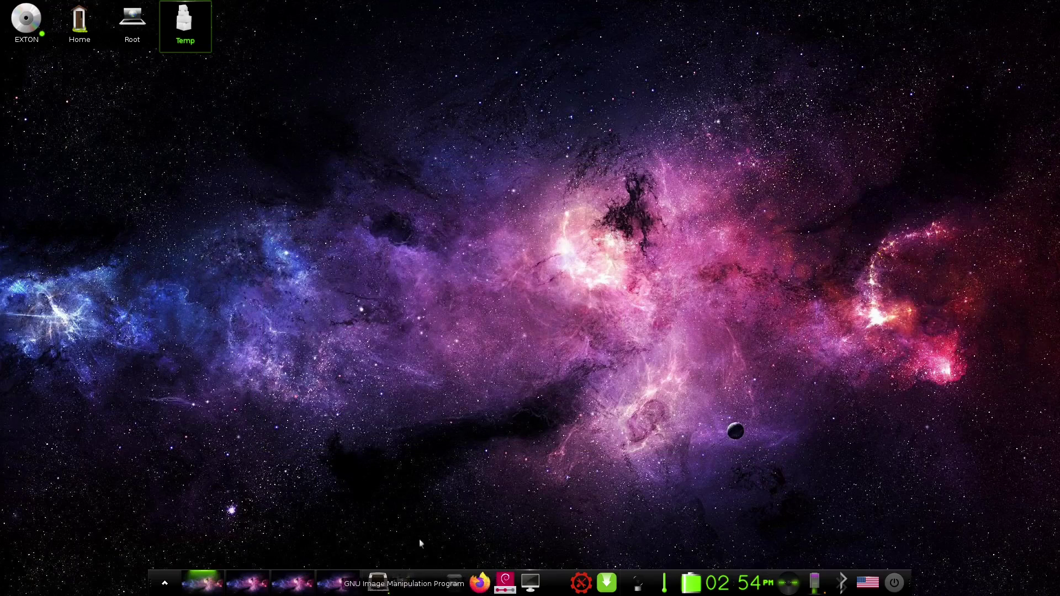
# - Launch GIMP from the dock, maximize its window, then close it
pyautogui.click(403, 582)
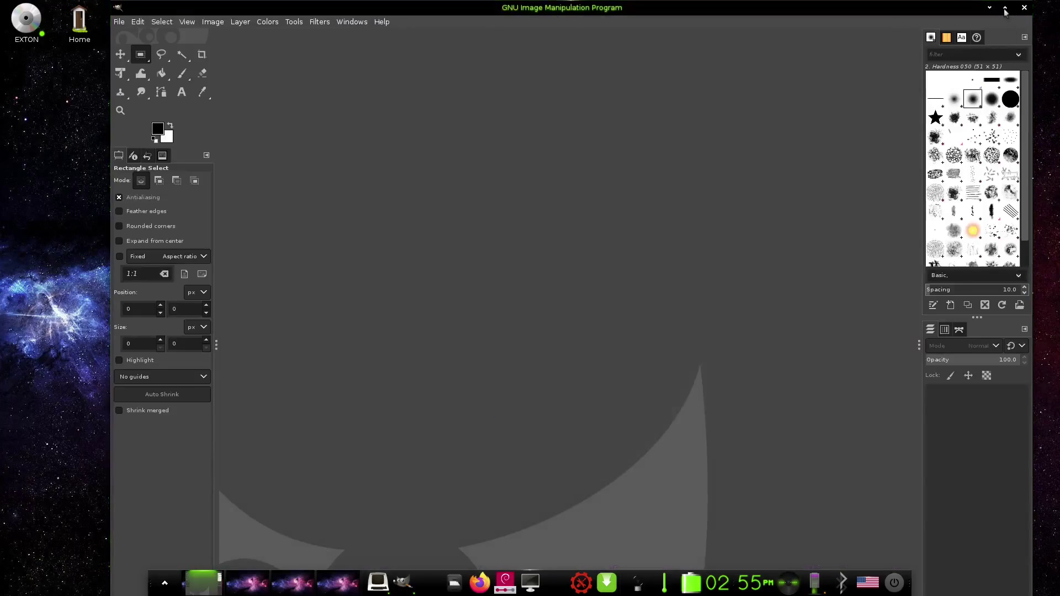
pyautogui.click(1004, 8)
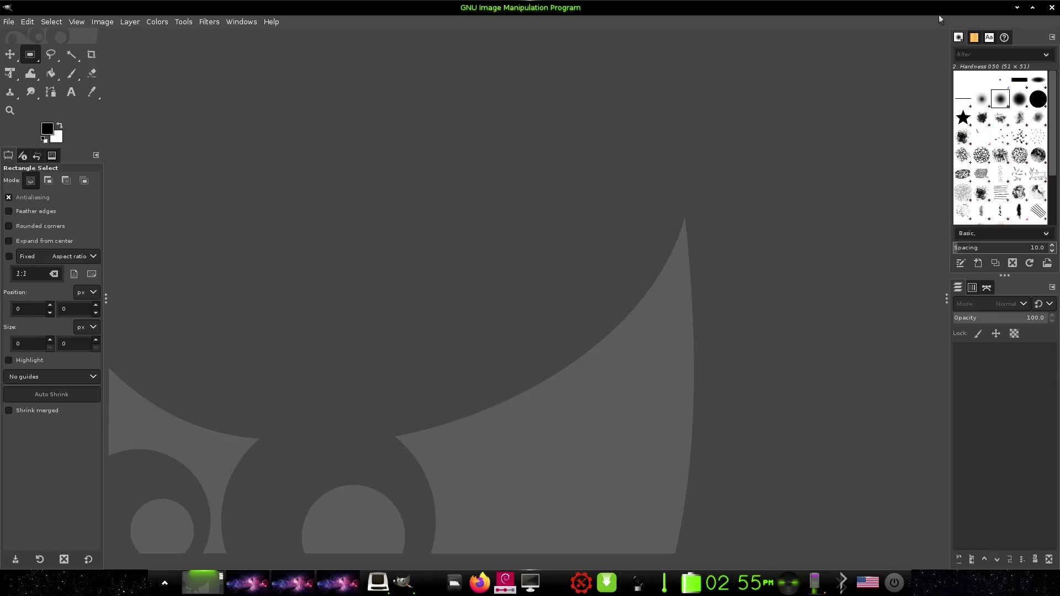
pyautogui.click(1051, 8)
pyautogui.moveTo(383, 589)
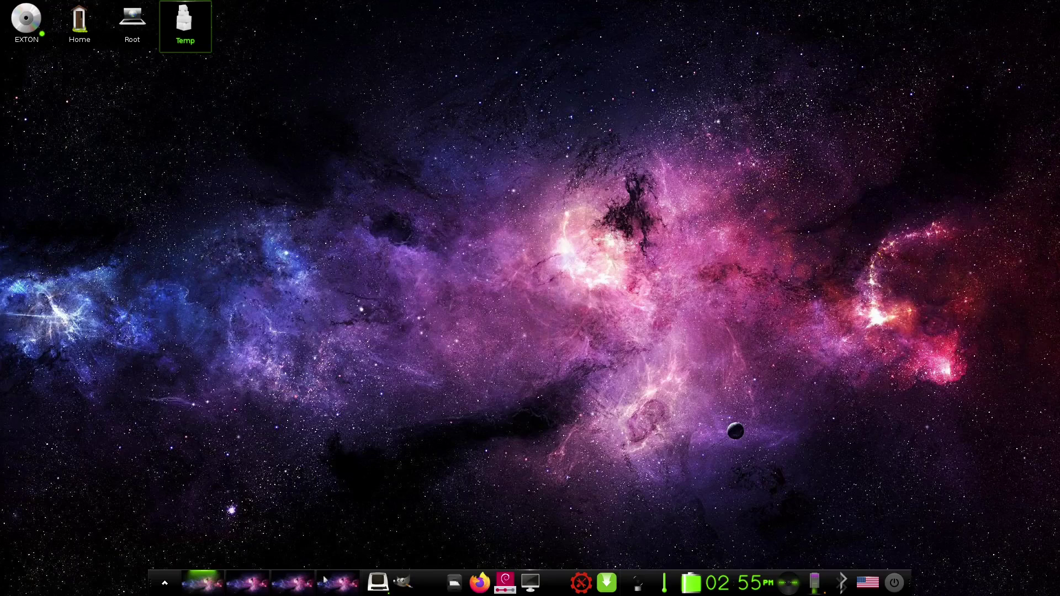
# - Open the shelf's main menu and go to Applications > System Tools
pyautogui.click(164, 585)
pyautogui.moveTo(213, 415)
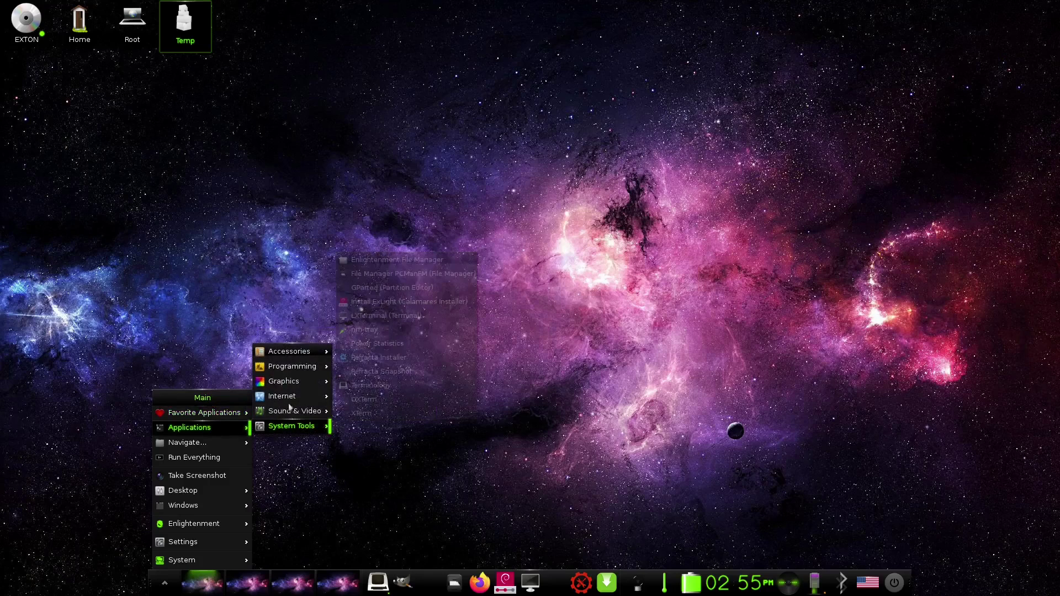
pyautogui.moveTo(300, 350)
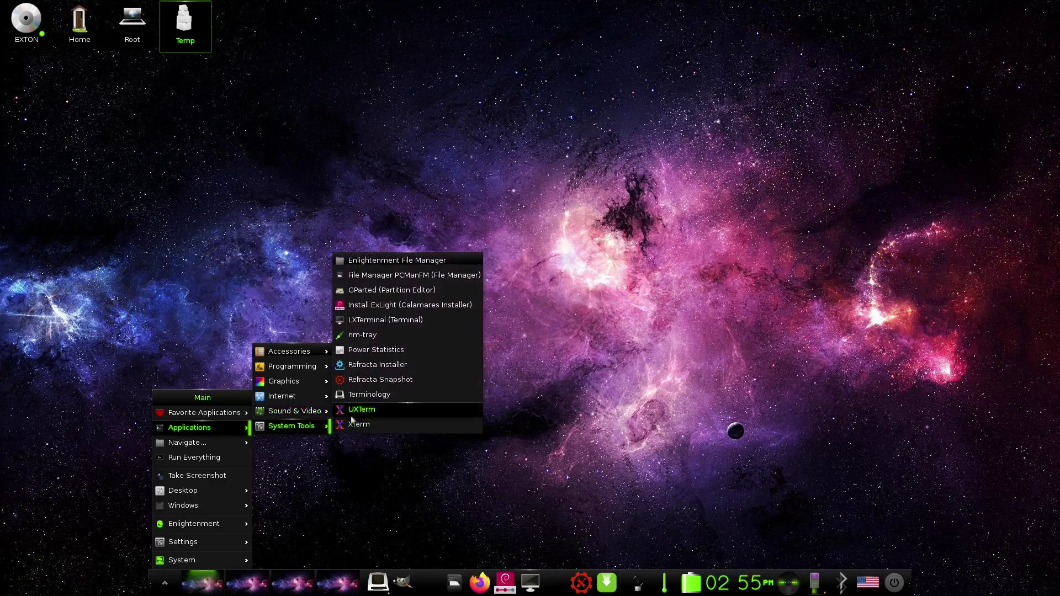
# - Launch Enlightenment File Manager, drag it toward the centre, view Root, then close it
pyautogui.click(409, 266)
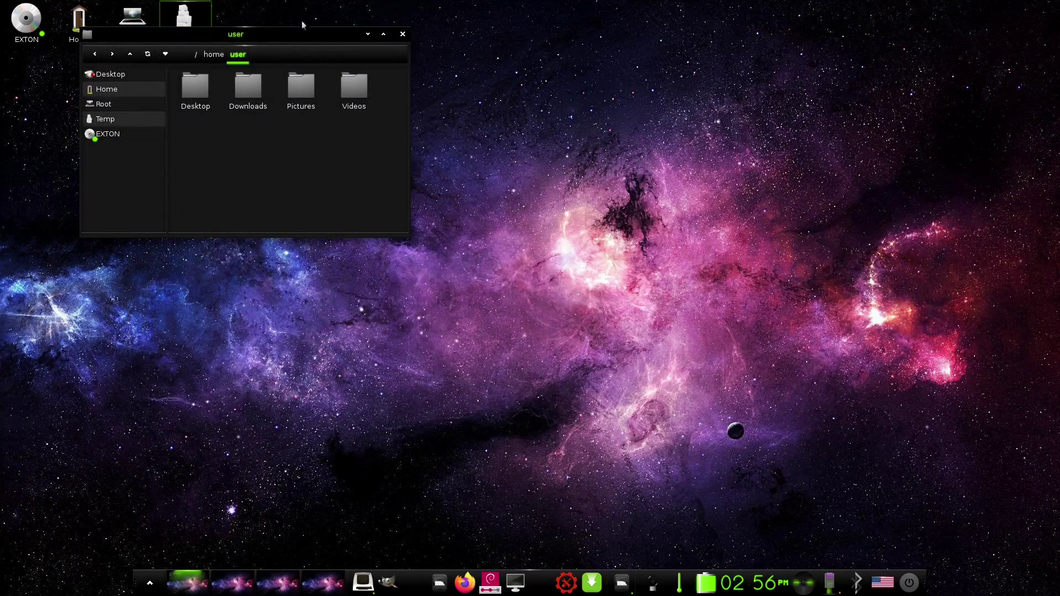
pyautogui.moveTo(322, 42); pyautogui.dragTo(449, 89)
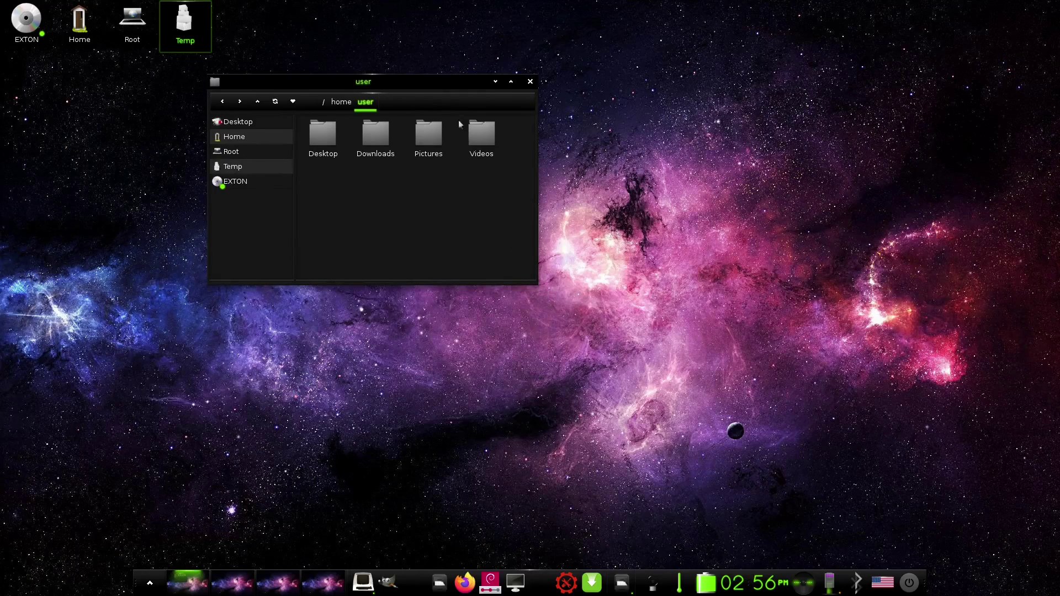
pyautogui.click(244, 152)
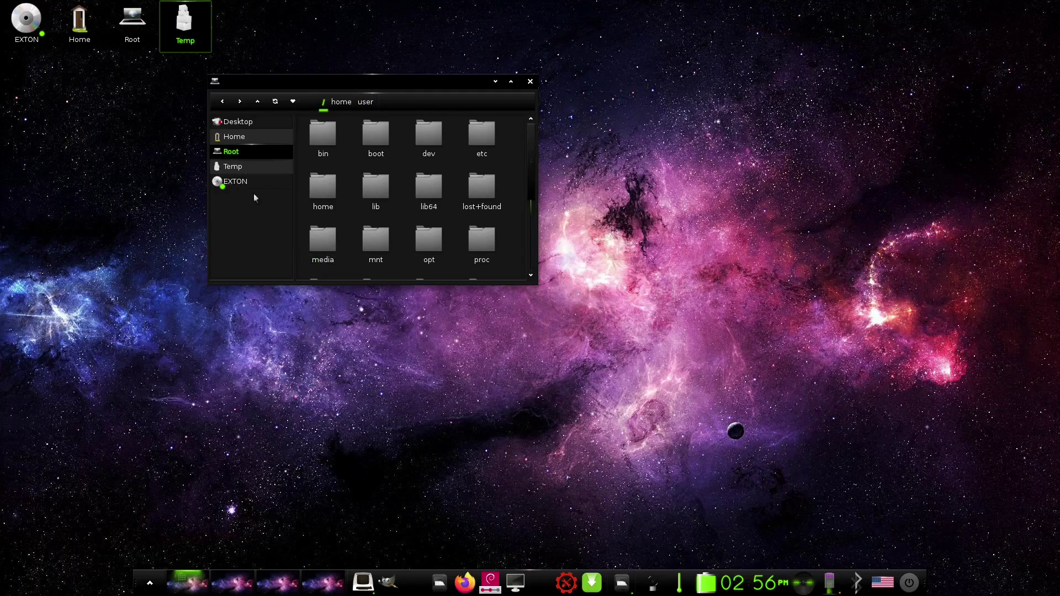
pyautogui.click(530, 81)
pyautogui.click(169, 580)
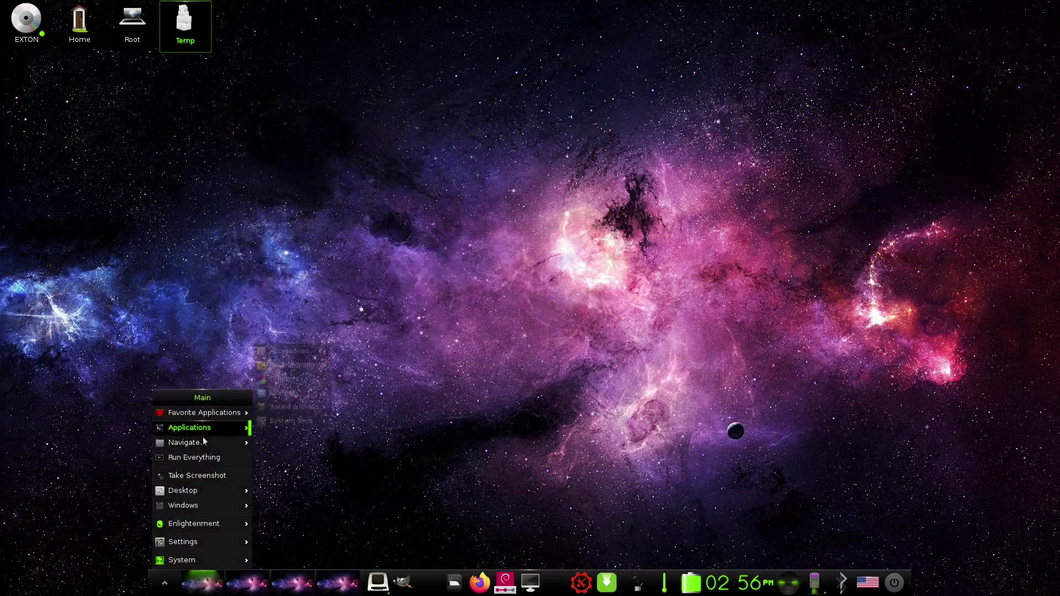
pyautogui.moveTo(275, 429)
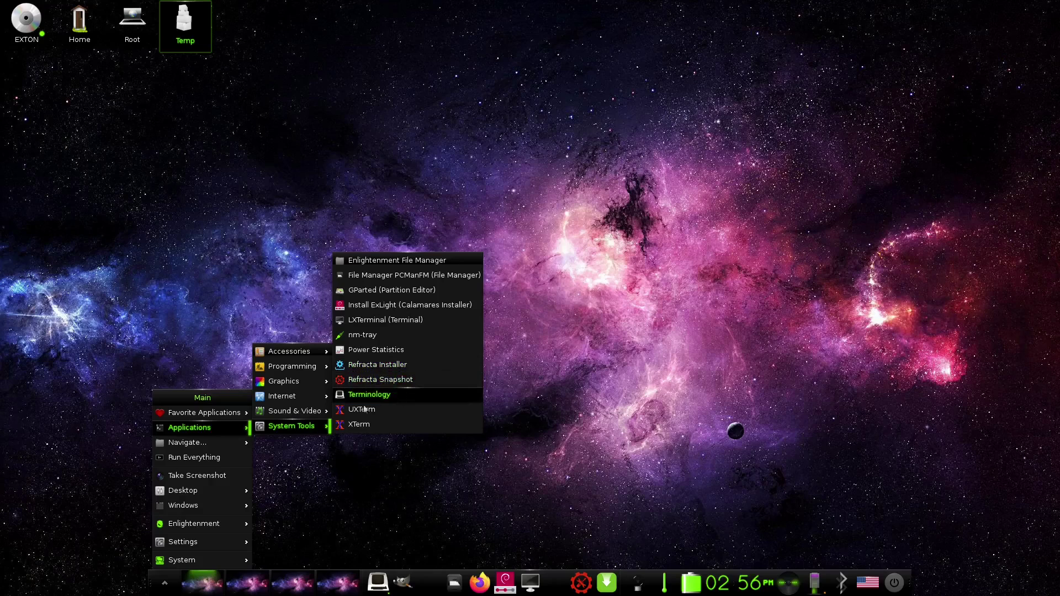
pyautogui.moveTo(196, 450)
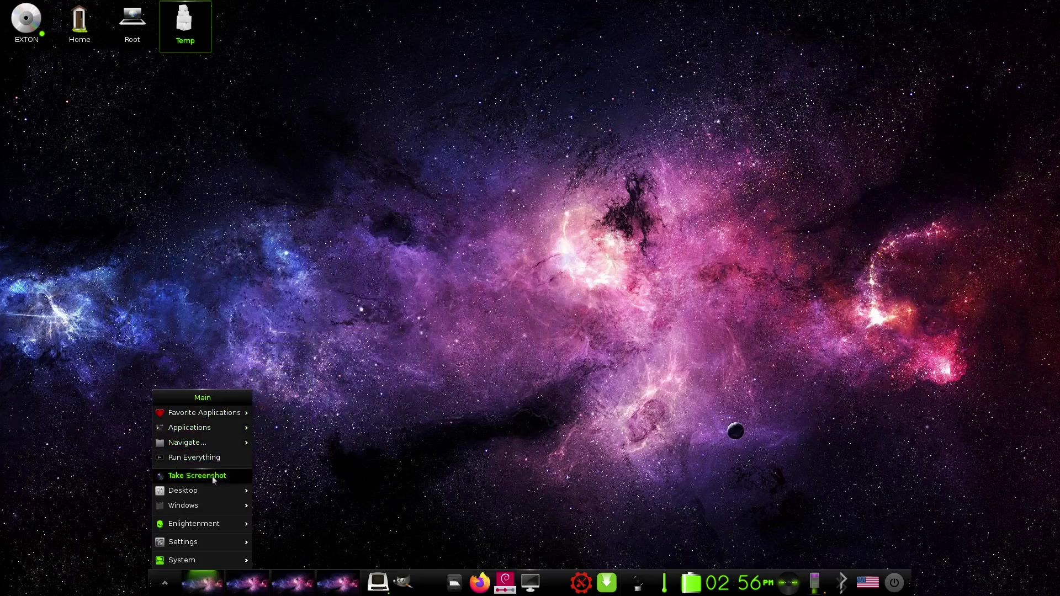
pyautogui.moveTo(194, 490)
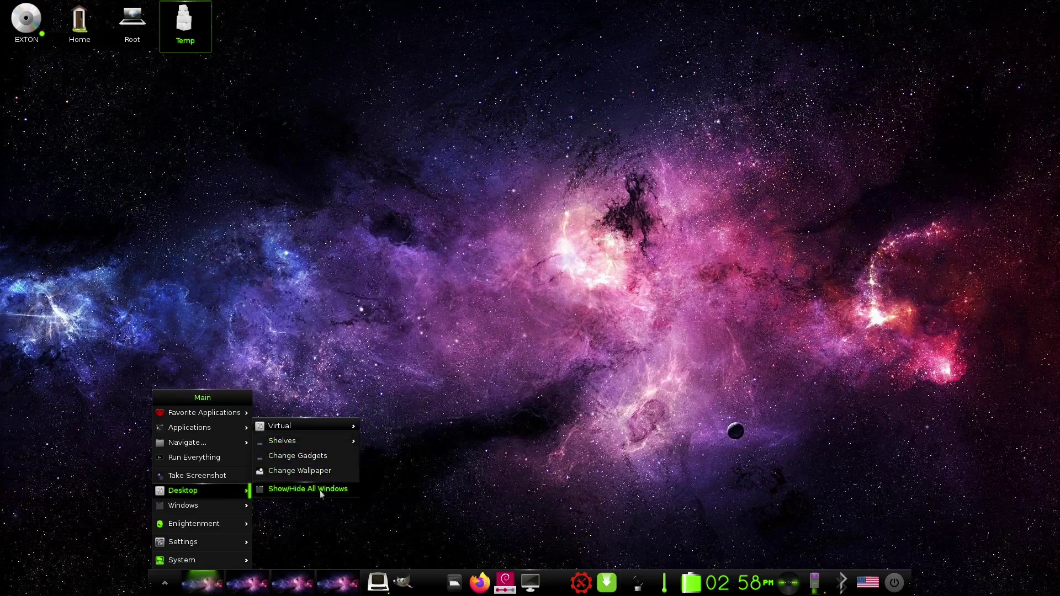
pyautogui.moveTo(216, 505)
pyautogui.moveTo(218, 529)
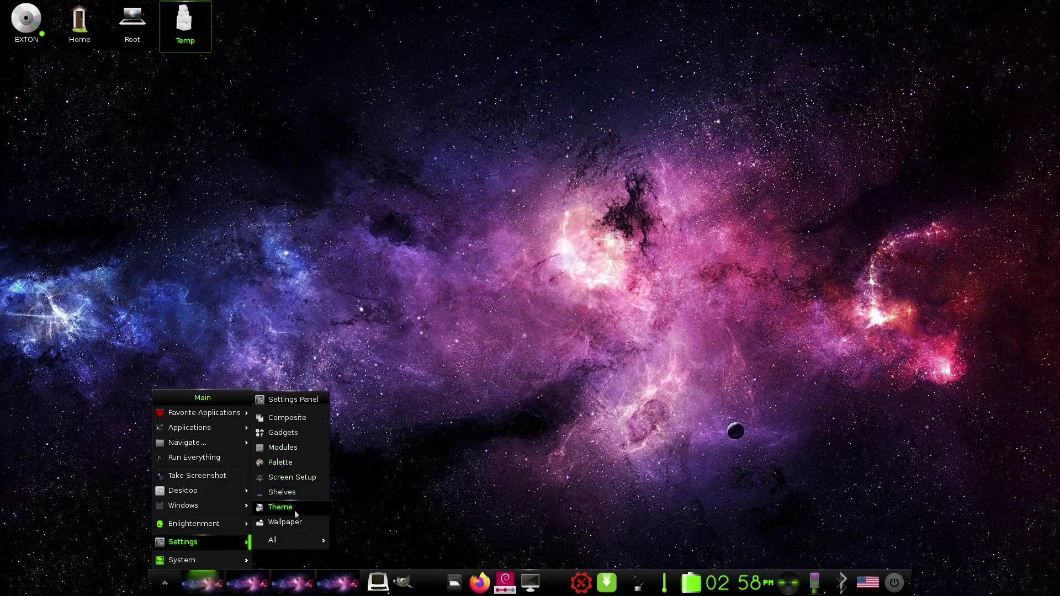
pyautogui.moveTo(304, 542)
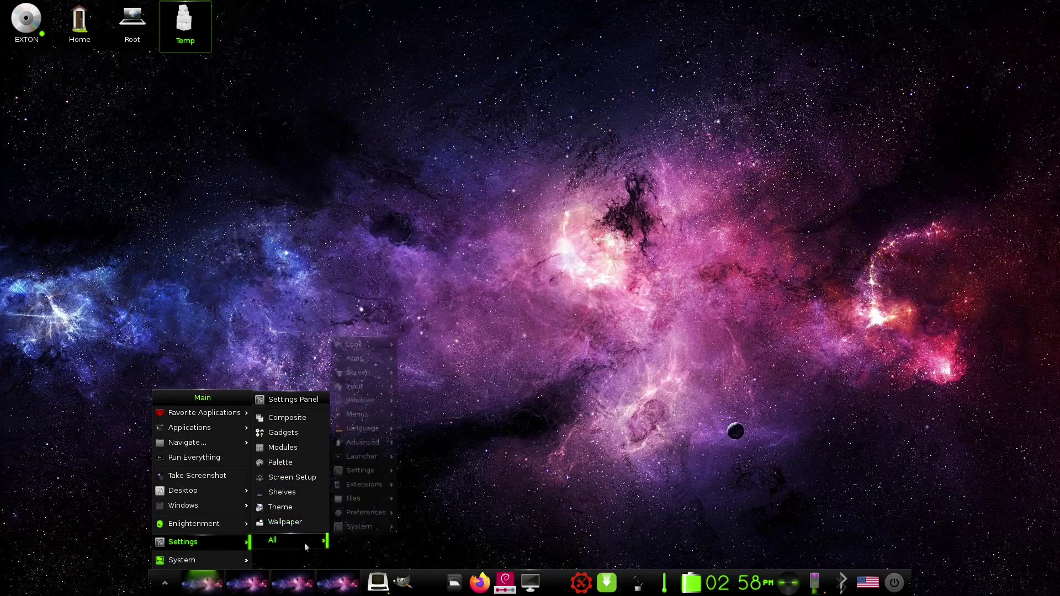
pyautogui.moveTo(367, 390)
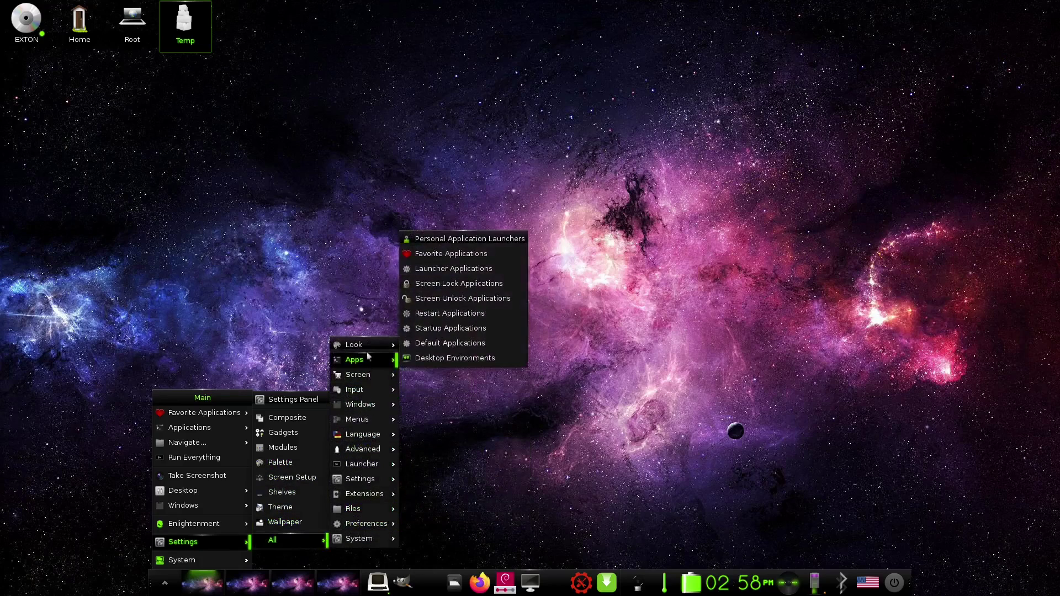
pyautogui.moveTo(369, 346)
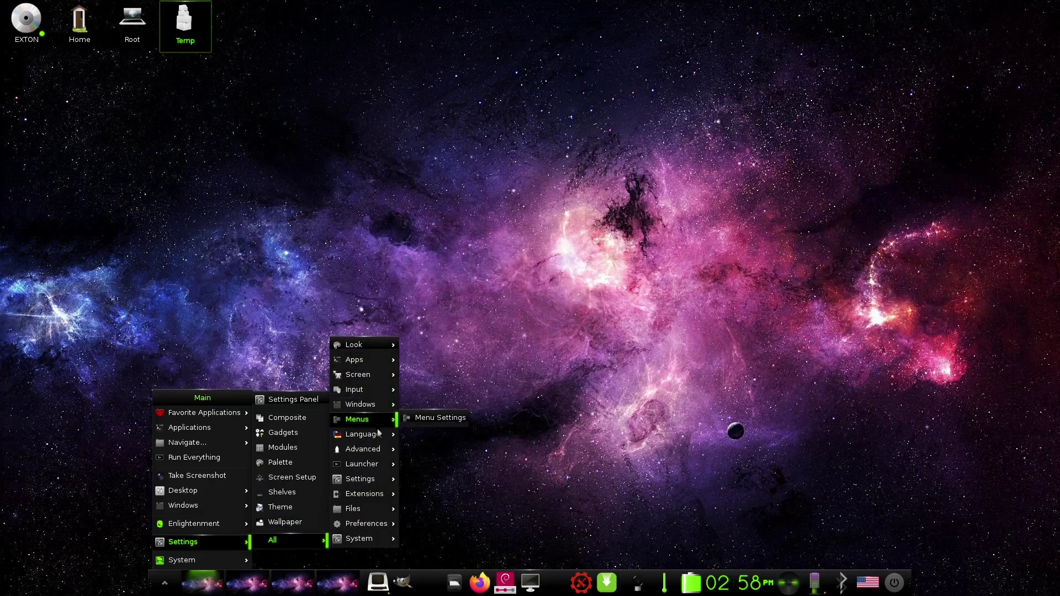
pyautogui.moveTo(376, 479)
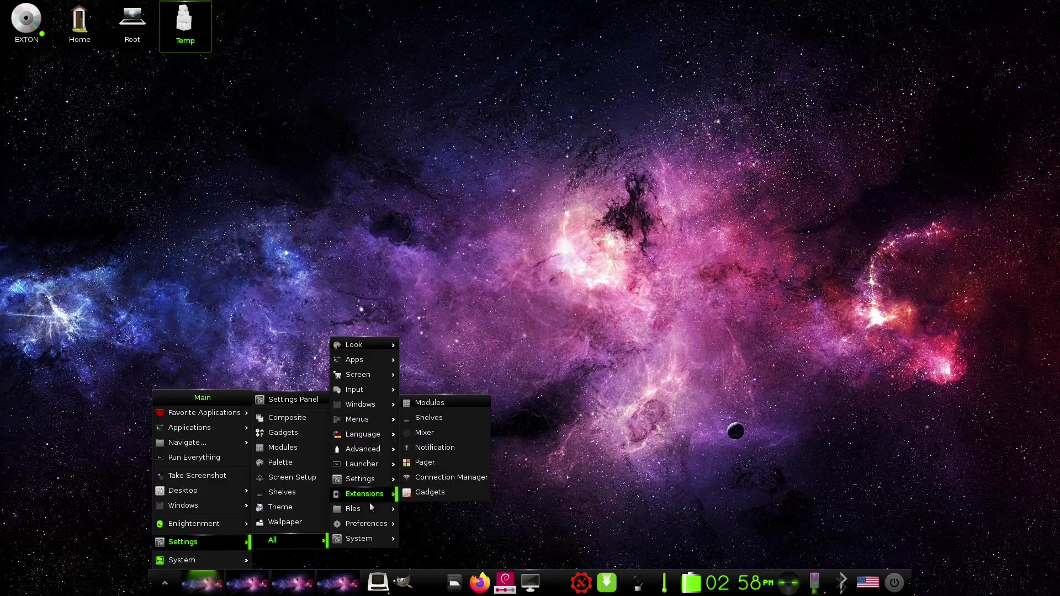
pyautogui.moveTo(371, 529)
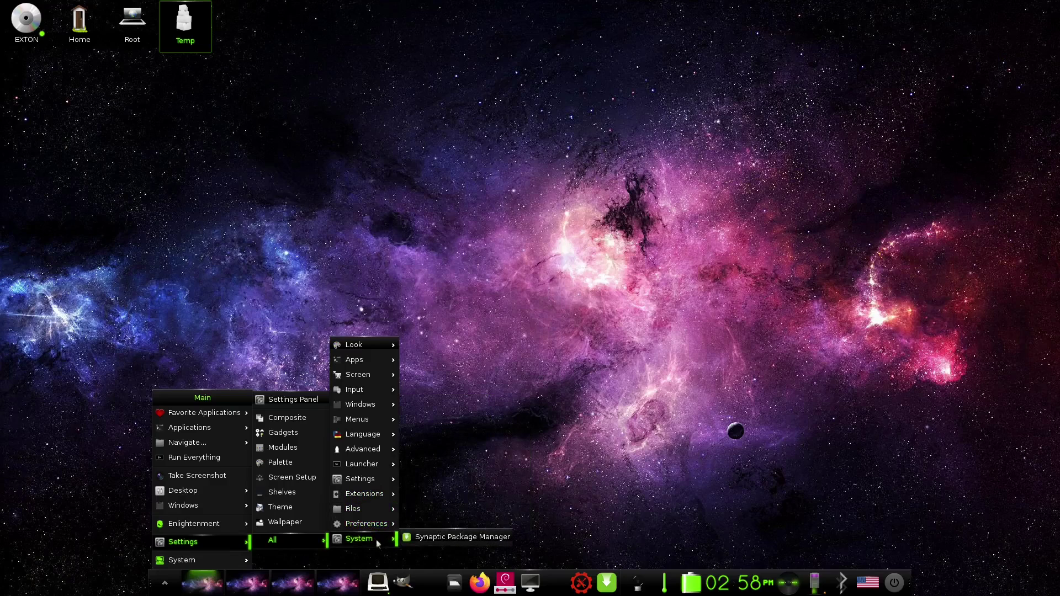
pyautogui.click(548, 198)
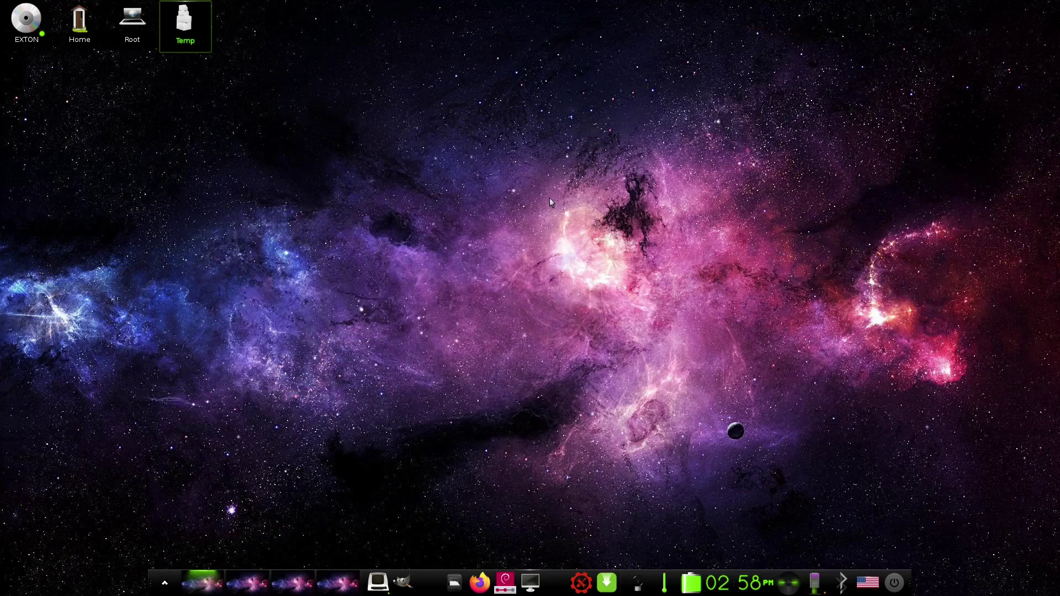